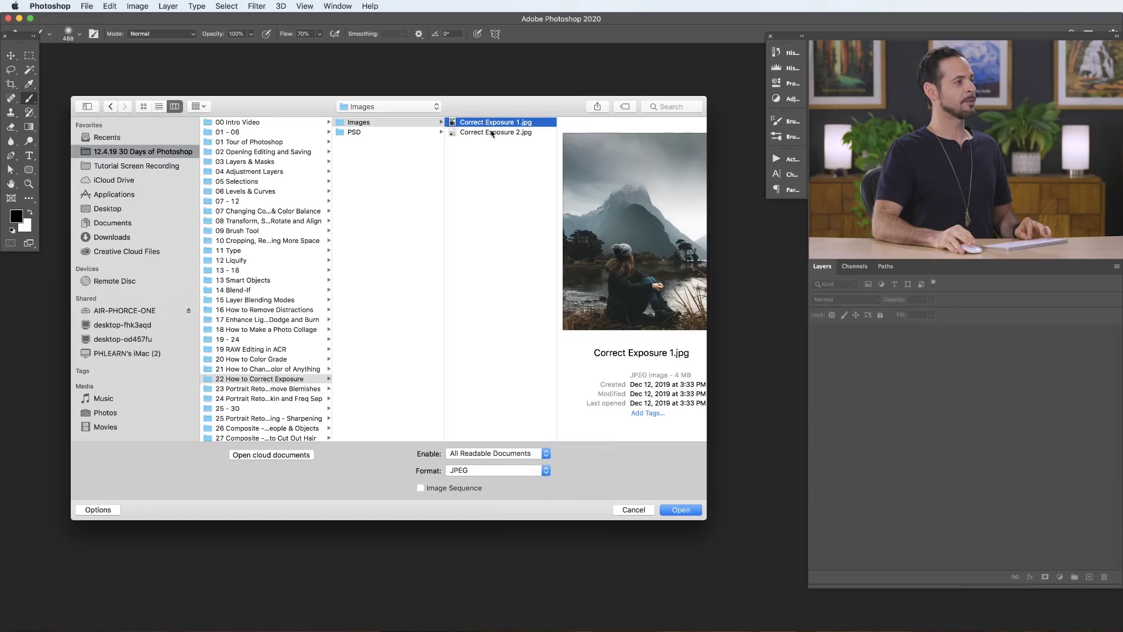
# Open Correct Exposure 1.jpg and 2.jpg, zooming the Santorini photo to 25% and moving it aside.
pyautogui.keyDown('shift'); pyautogui.click(493, 134); pyautogui.keyUp('shift')
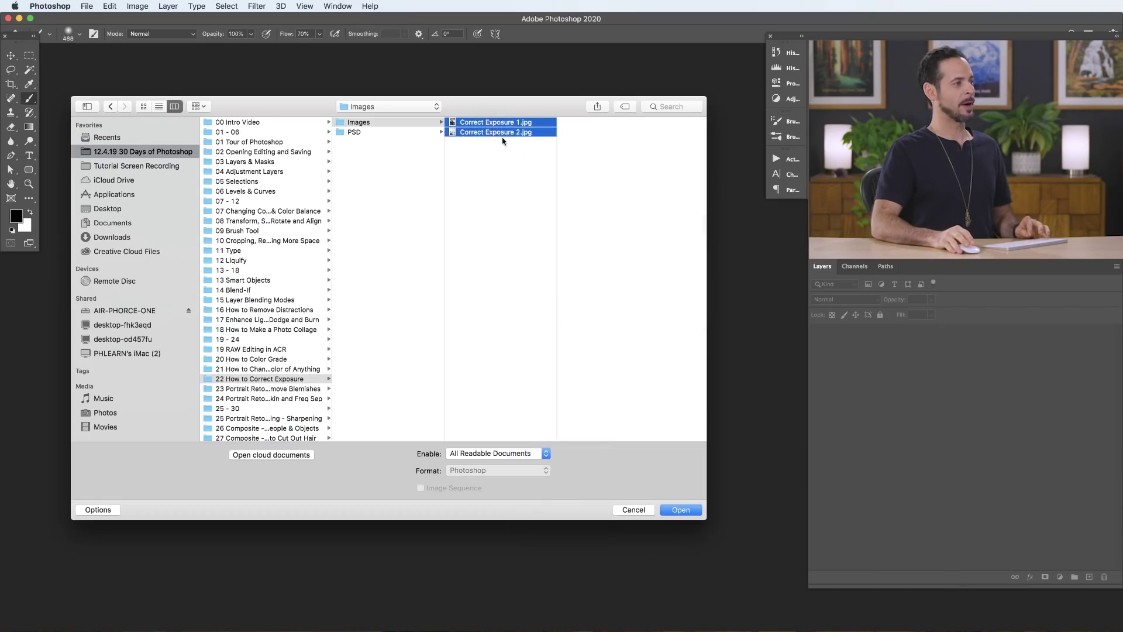
pyautogui.click(680, 511)
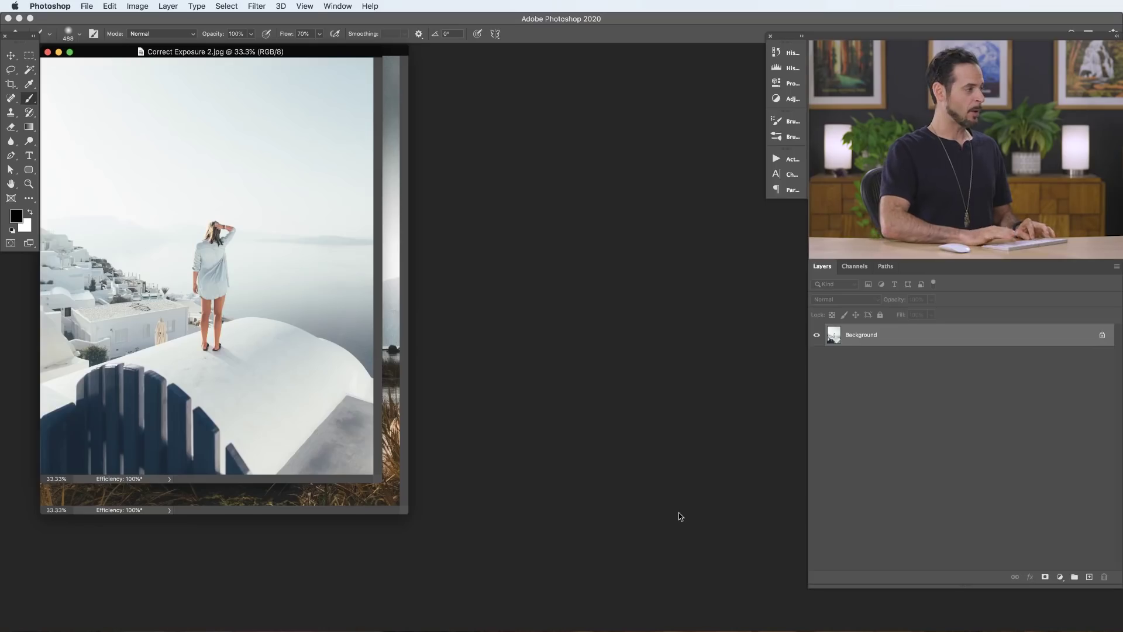
pyautogui.press('super+minus')
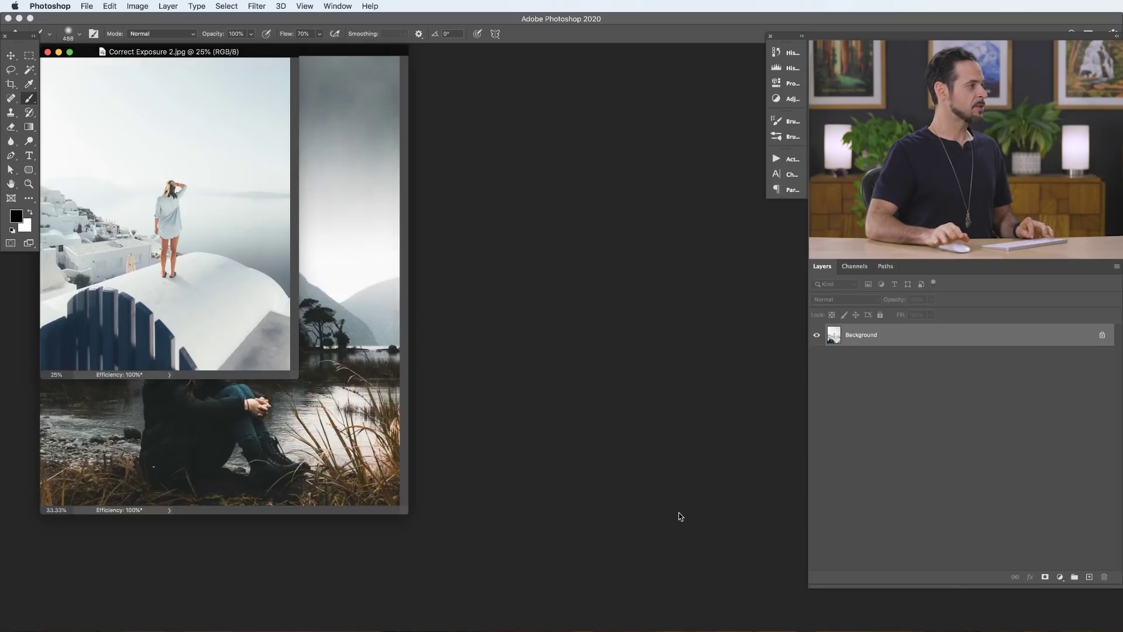
pyautogui.moveTo(243, 59); pyautogui.dragTo(596, 125)
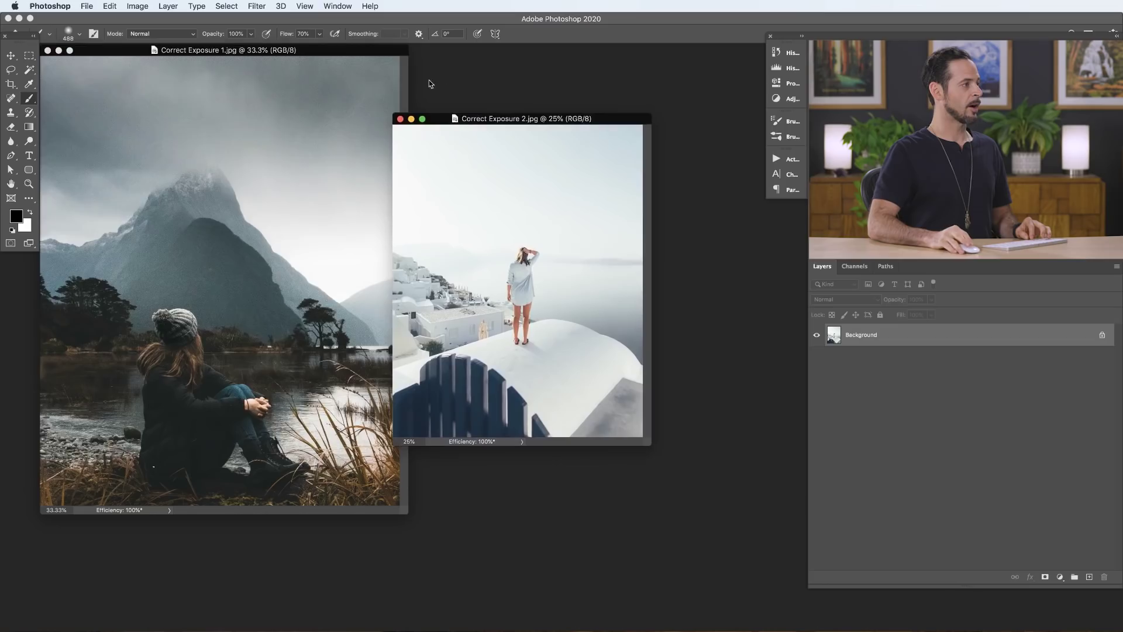
# Show the mountain-lake photo at 25% in full-screen mode on grey, centred in view.
pyautogui.click(380, 58)
pyautogui.press('super+minus')
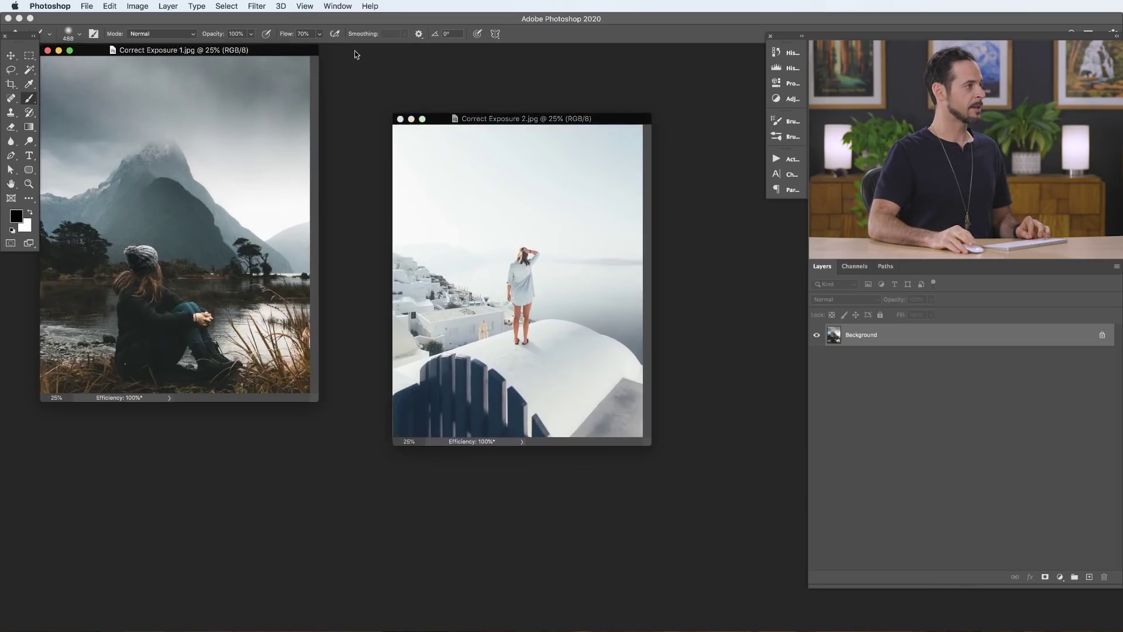
pyautogui.moveTo(296, 53); pyautogui.dragTo(326, 106)
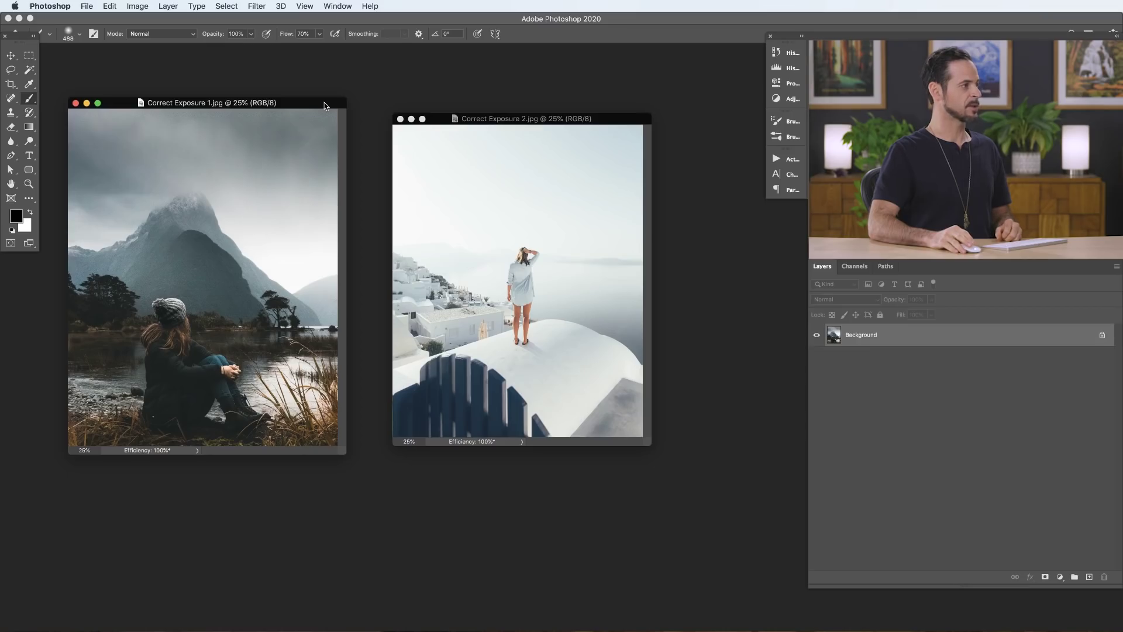
pyautogui.press('f')
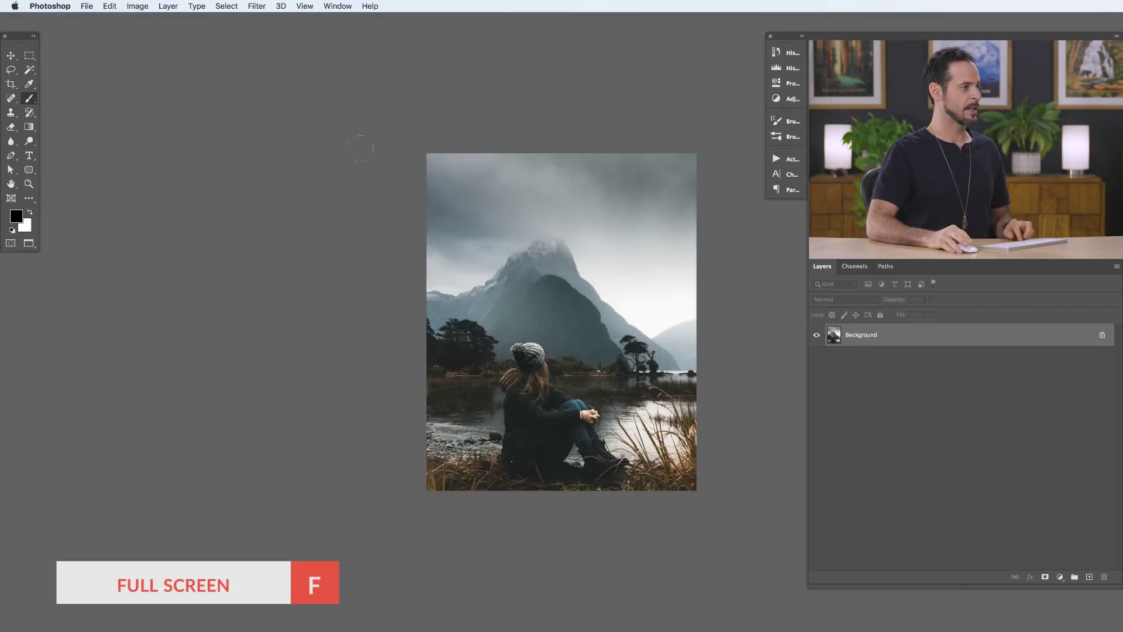
pyautogui.moveTo(559, 404); pyautogui.dragTo(470, 361)
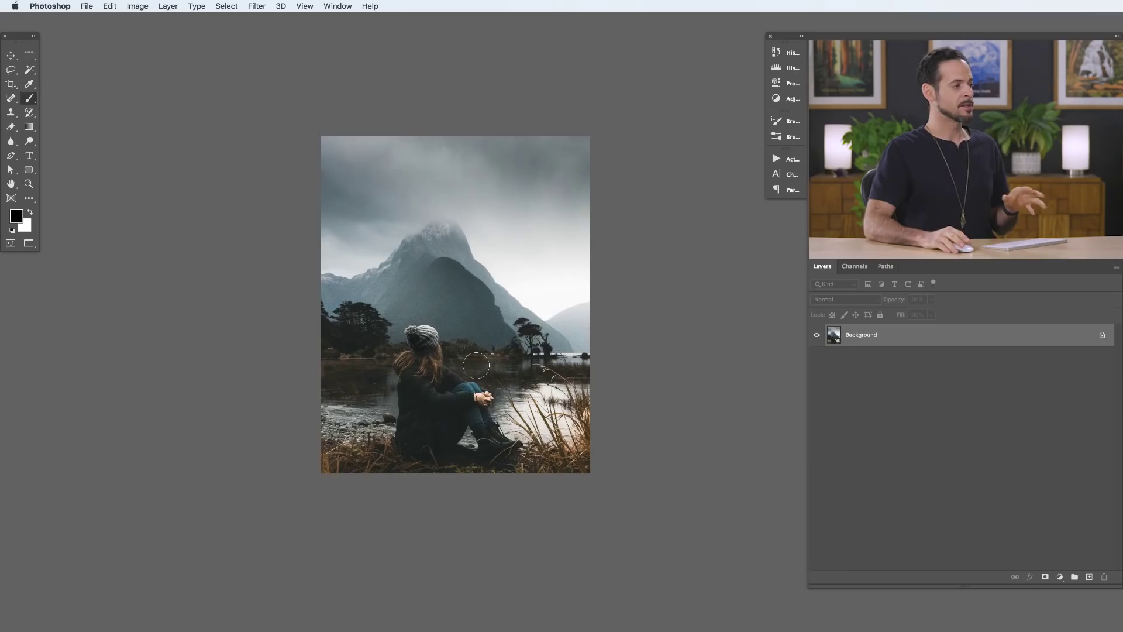
# Add a Levels adjustment layer and set its midtone slider to 1.58.
pyautogui.click(1061, 578)
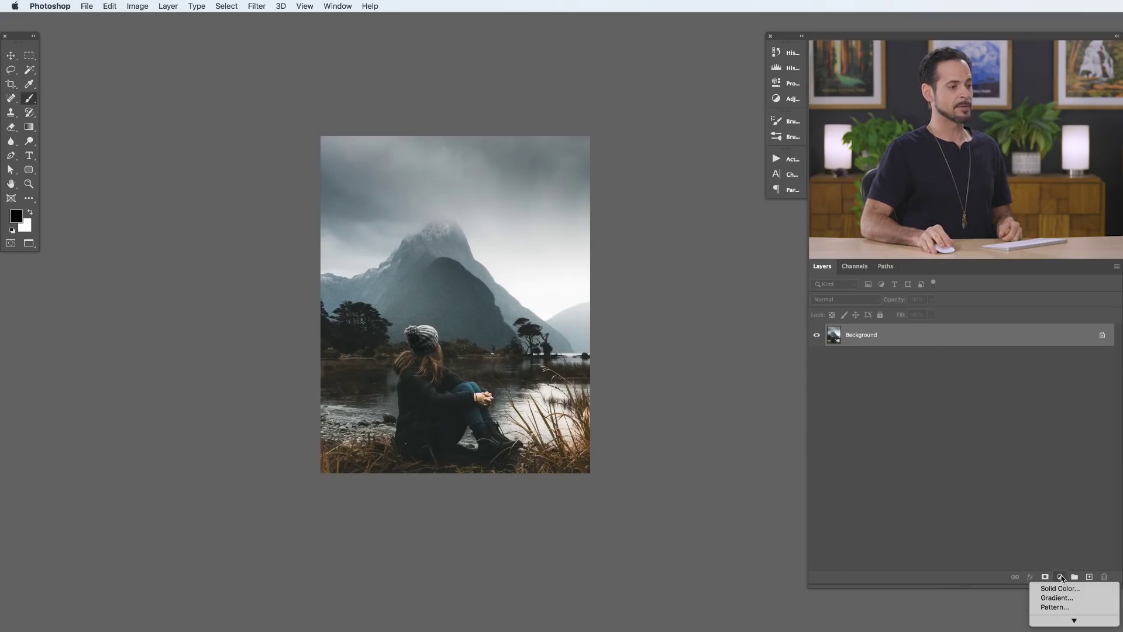
pyautogui.click(1053, 548)
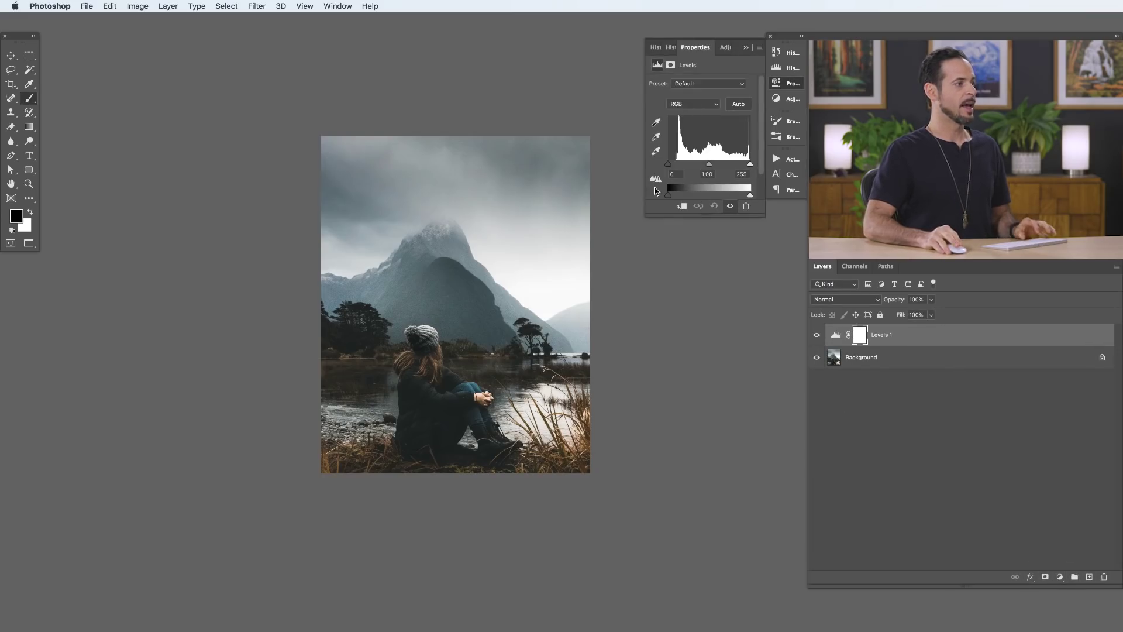
pyautogui.moveTo(645, 218); pyautogui.dragTo(609, 221)
pyautogui.keyDown('super'); pyautogui.click(536, 261); pyautogui.keyUp('super')
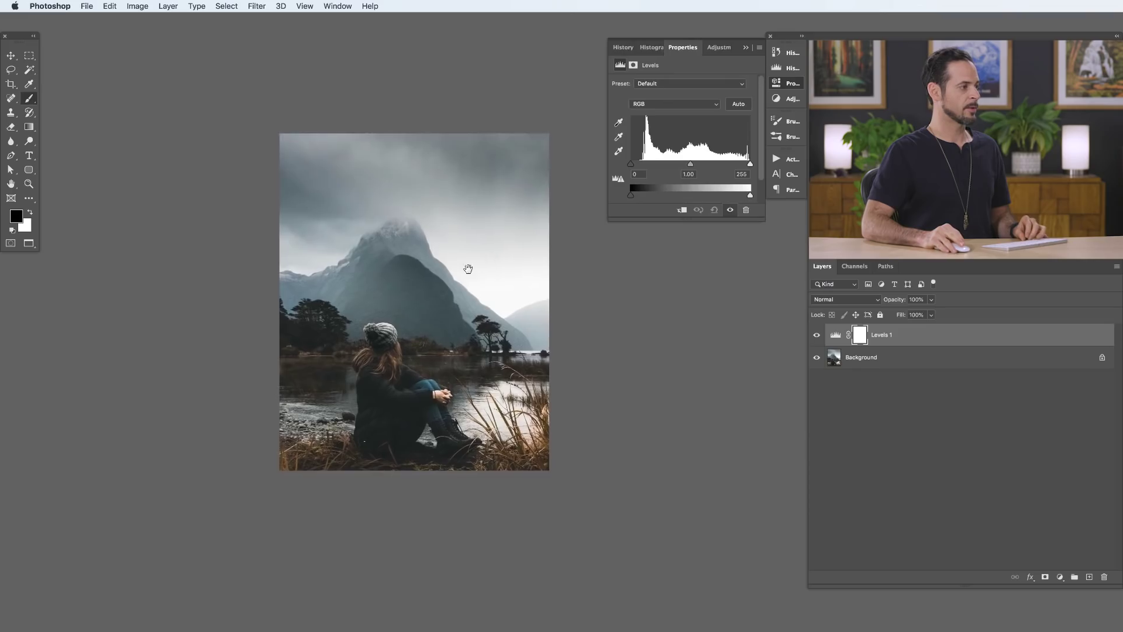
pyautogui.click(490, 258)
pyautogui.scroll(-2, 464, 251)
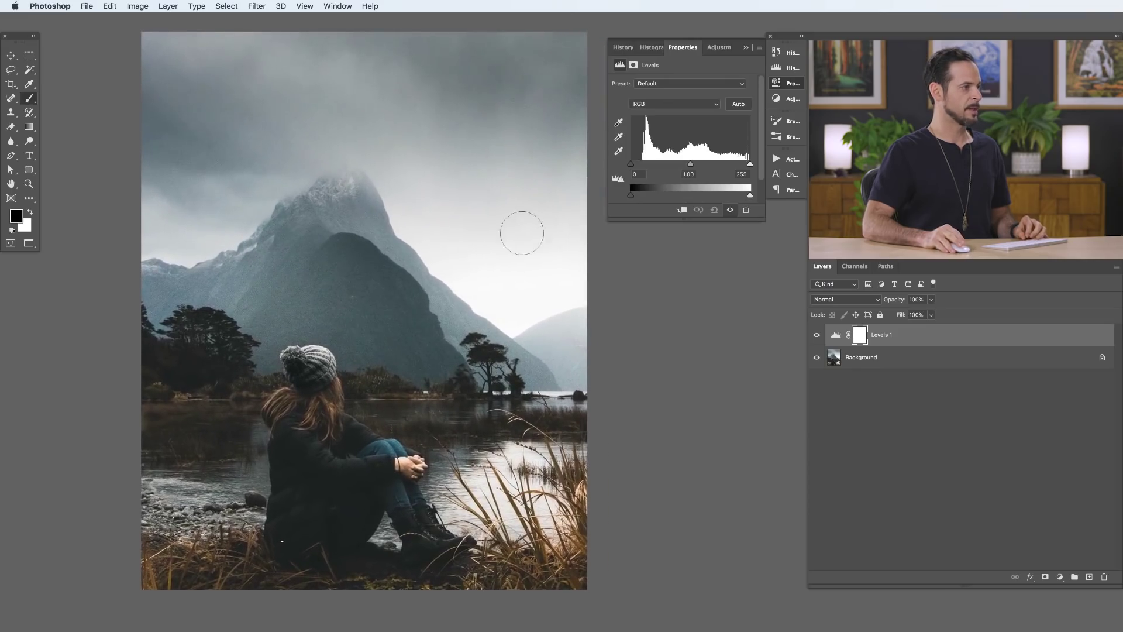
pyautogui.moveTo(694, 167); pyautogui.dragTo(683, 167)
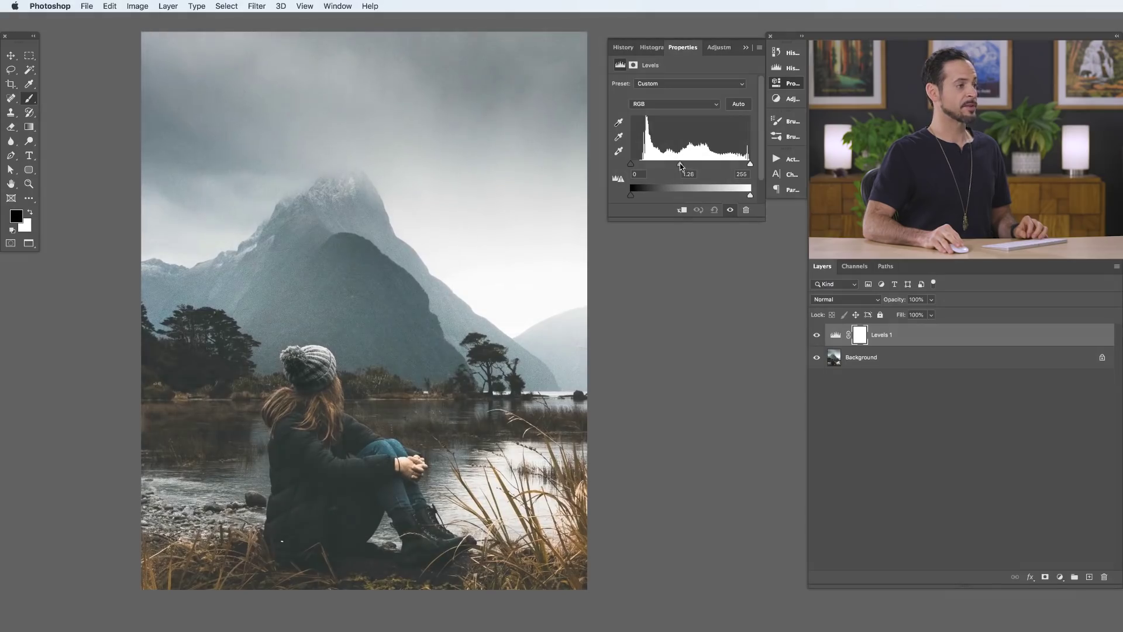
pyautogui.moveTo(682, 167); pyautogui.dragTo(678, 167)
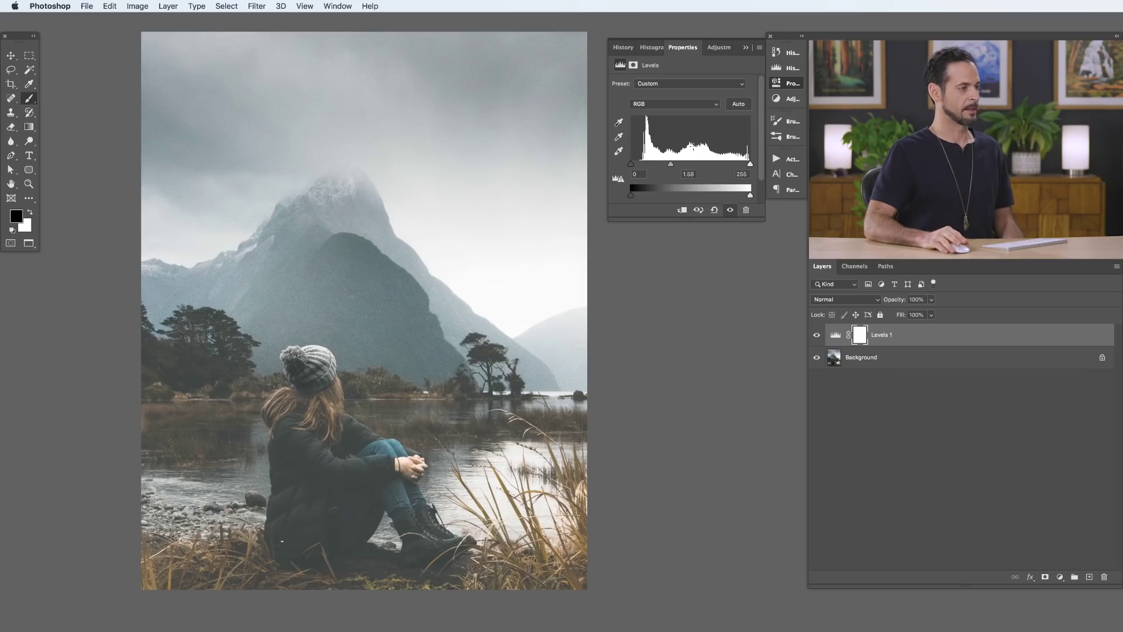
# Toggle Levels 1 on and off to compare the brightened photo with the original.
pyautogui.click(817, 336)
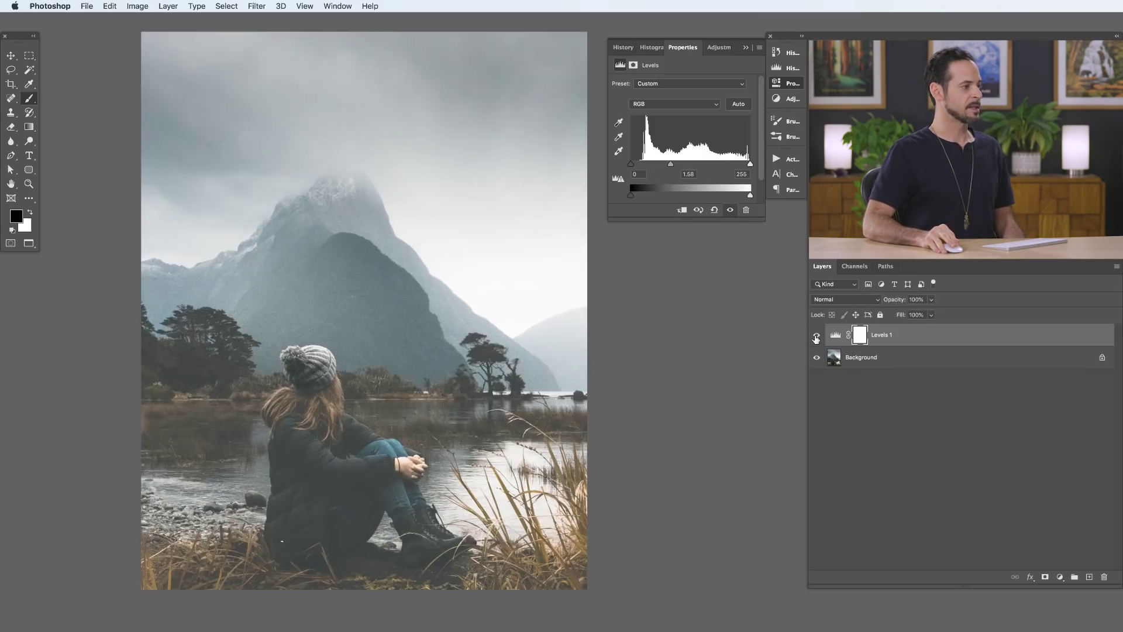
pyautogui.click(817, 336)
pyautogui.click(817, 336)
pyautogui.click(817, 337)
pyautogui.click(817, 337)
pyautogui.click(817, 337)
pyautogui.click(817, 336)
pyautogui.click(817, 337)
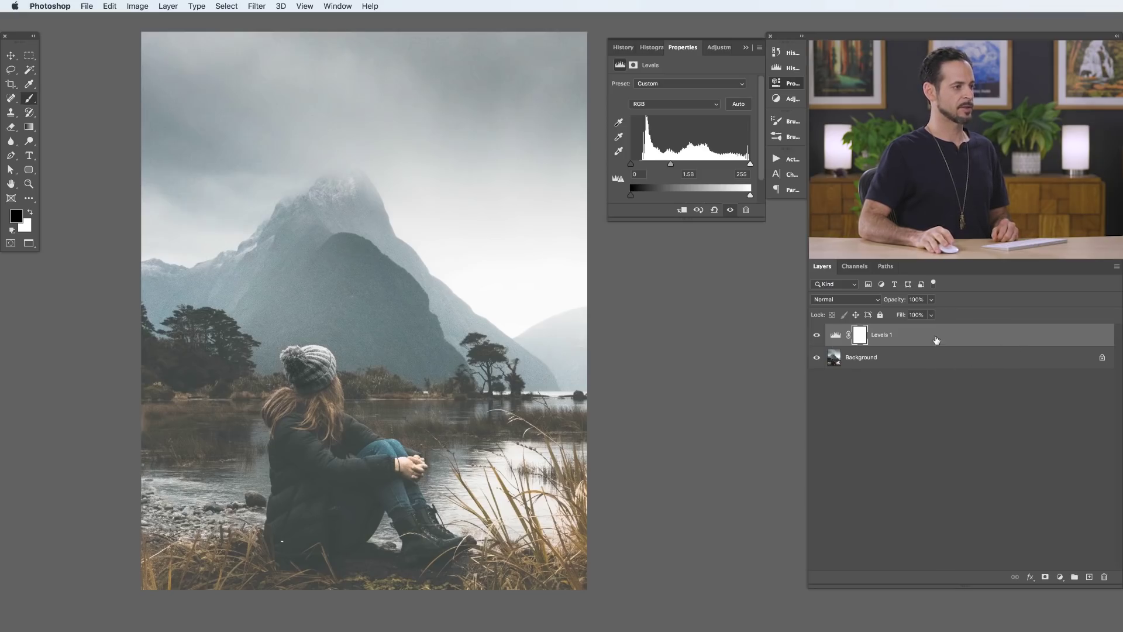
# Open Levels 1's Blending Options and try Underlying Layer Blend If shadow and highlight slider positions.
pyautogui.doubleClick(937, 340)
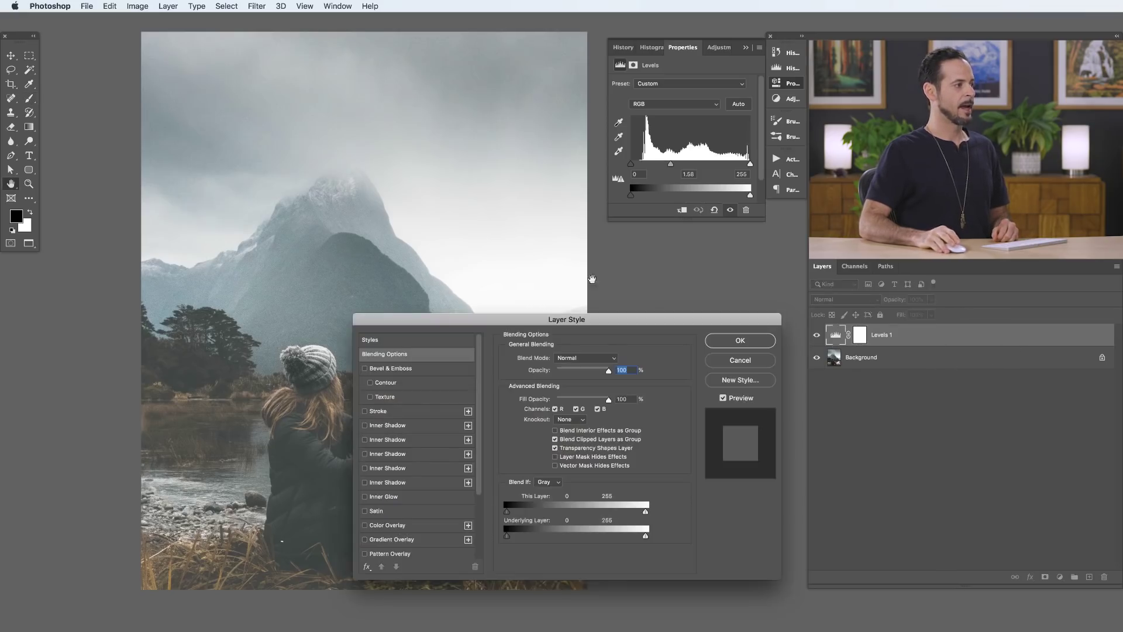
pyautogui.moveTo(544, 320); pyautogui.dragTo(340, 33)
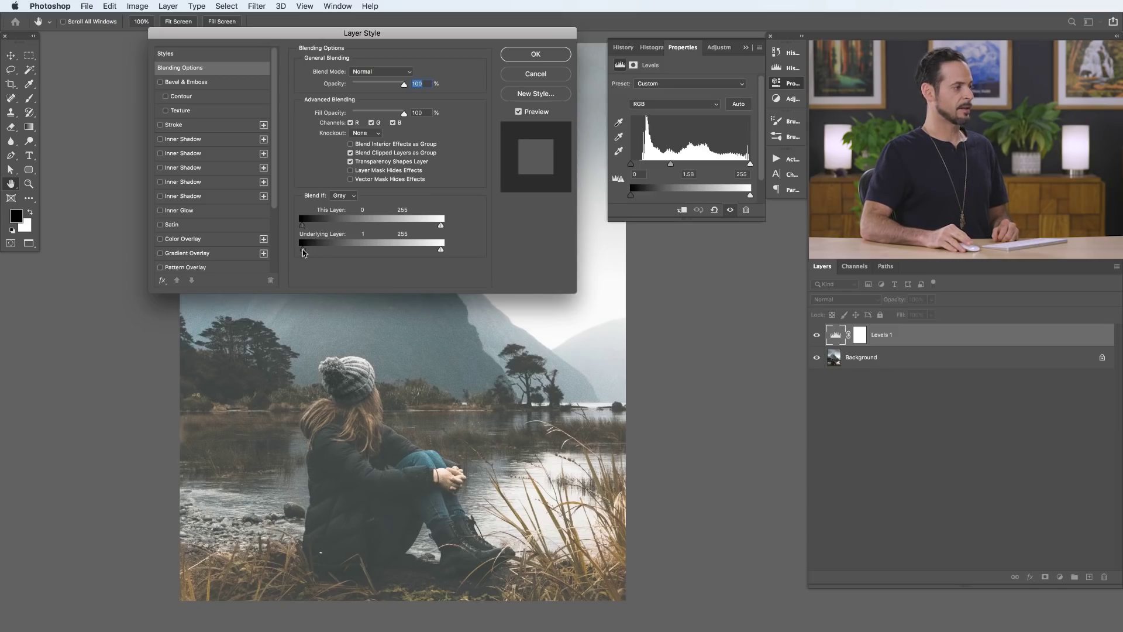
pyautogui.moveTo(312, 253)
pyautogui.mouseDown()
pyautogui.moveTo(349, 254)
pyautogui.moveTo(290, 254)
pyautogui.mouseUp()
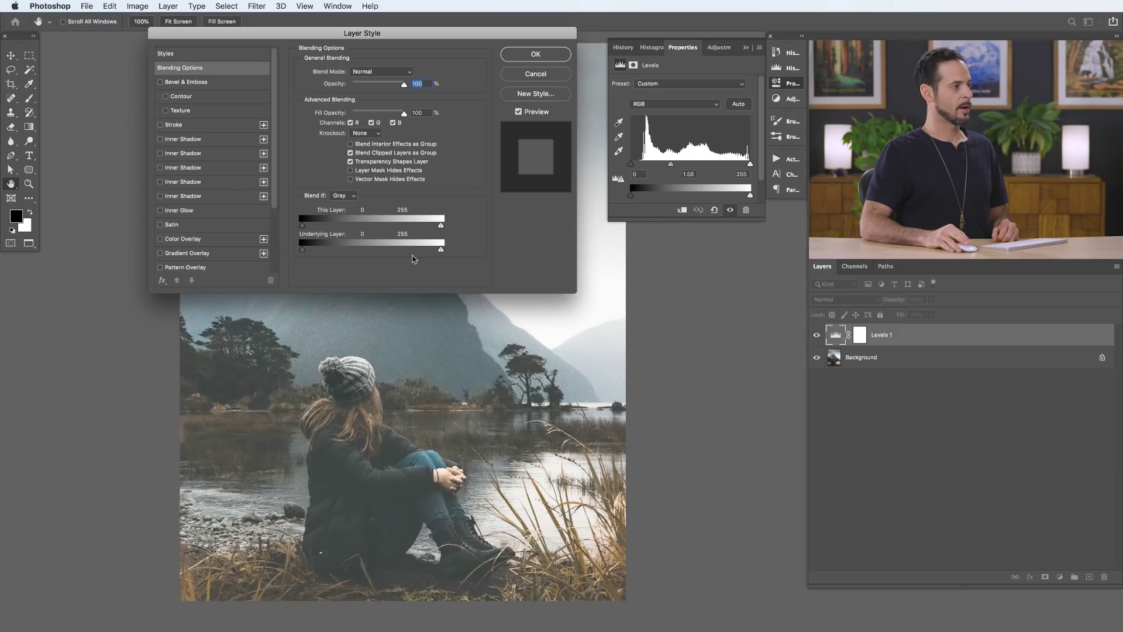
pyautogui.moveTo(424, 252)
pyautogui.mouseDown()
pyautogui.moveTo(314, 253)
pyautogui.moveTo(440, 252)
pyautogui.mouseUp()
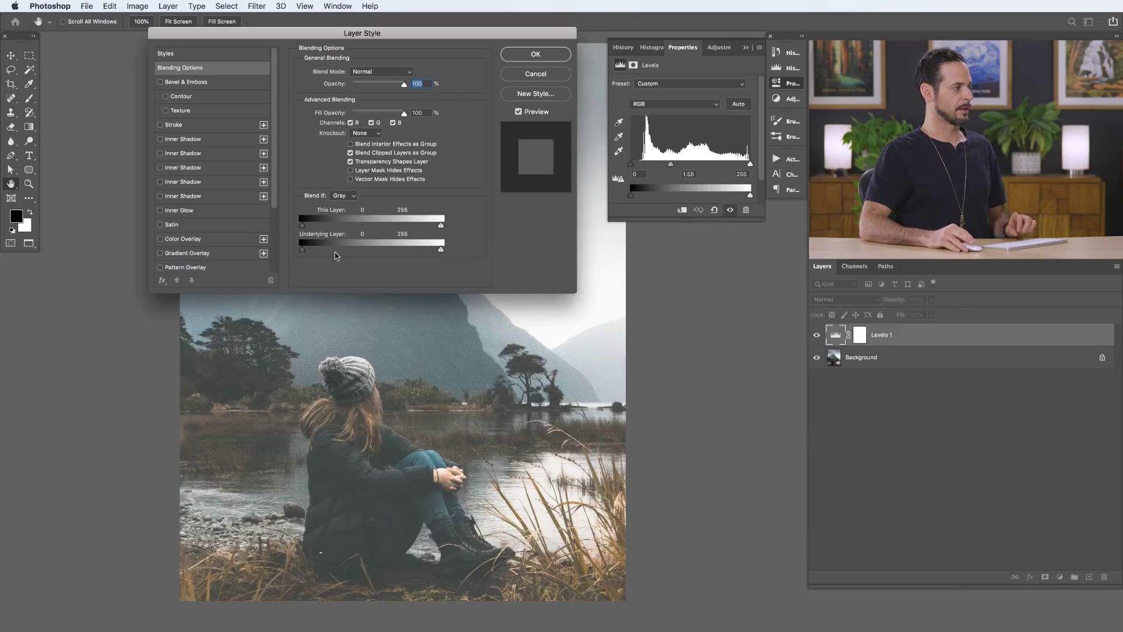
pyautogui.moveTo(312, 252); pyautogui.dragTo(321, 253)
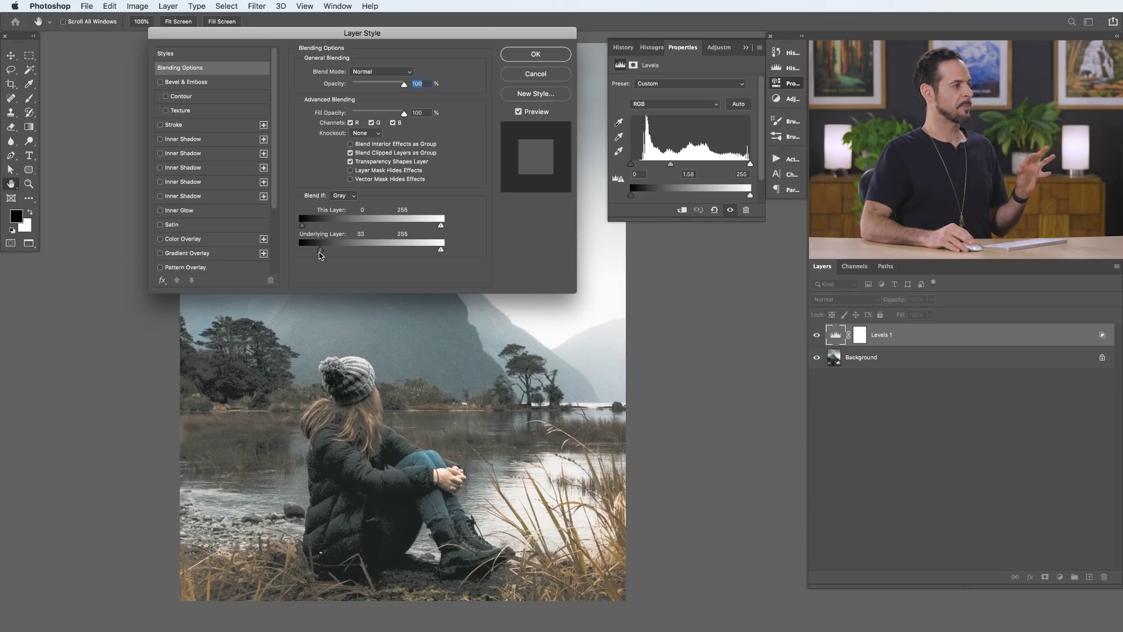
pyautogui.moveTo(321, 254)
pyautogui.mouseDown()
pyautogui.moveTo(310, 254)
pyautogui.moveTo(323, 254)
pyautogui.mouseUp()
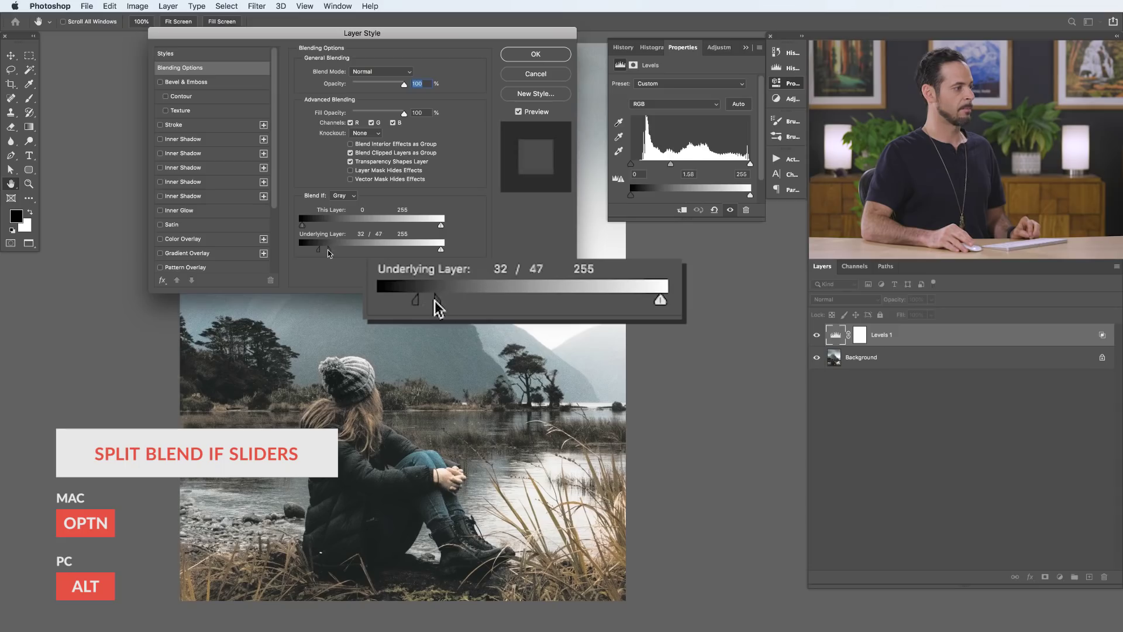
pyautogui.moveTo(328, 254); pyautogui.dragTo(279, 251)
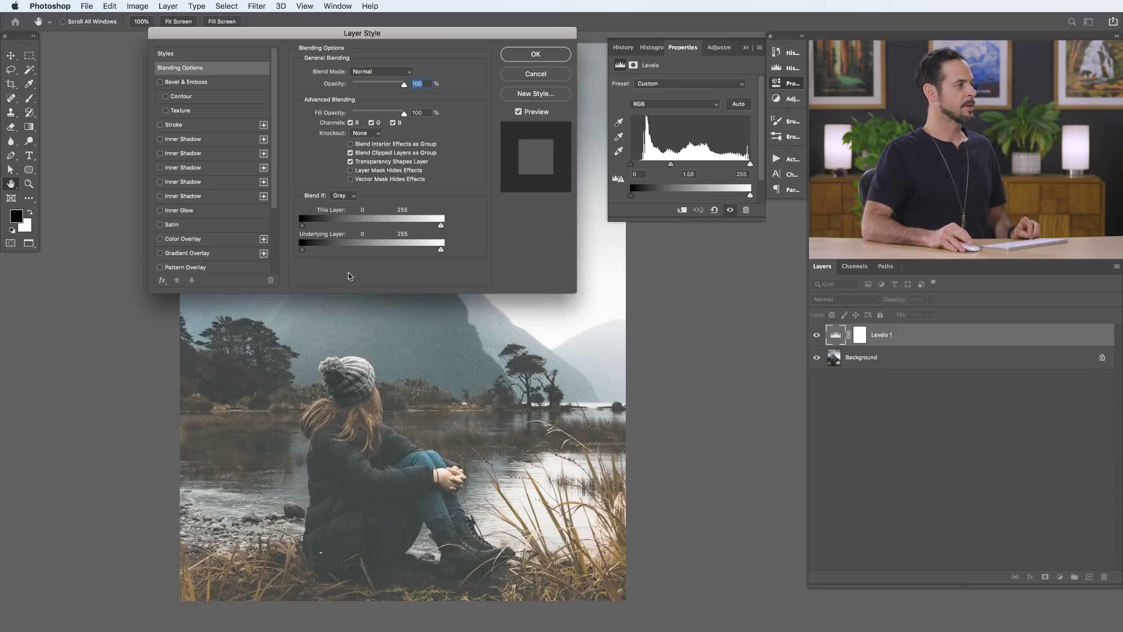
# Split the Underlying Layer white Blend If slider to 0 / 139 for a soft sky fade, then click OK.
pyautogui.hscroll(1, 389, 351)
pyautogui.press('super+minus')
pyautogui.moveTo(611, 368); pyautogui.dragTo(706, 466)
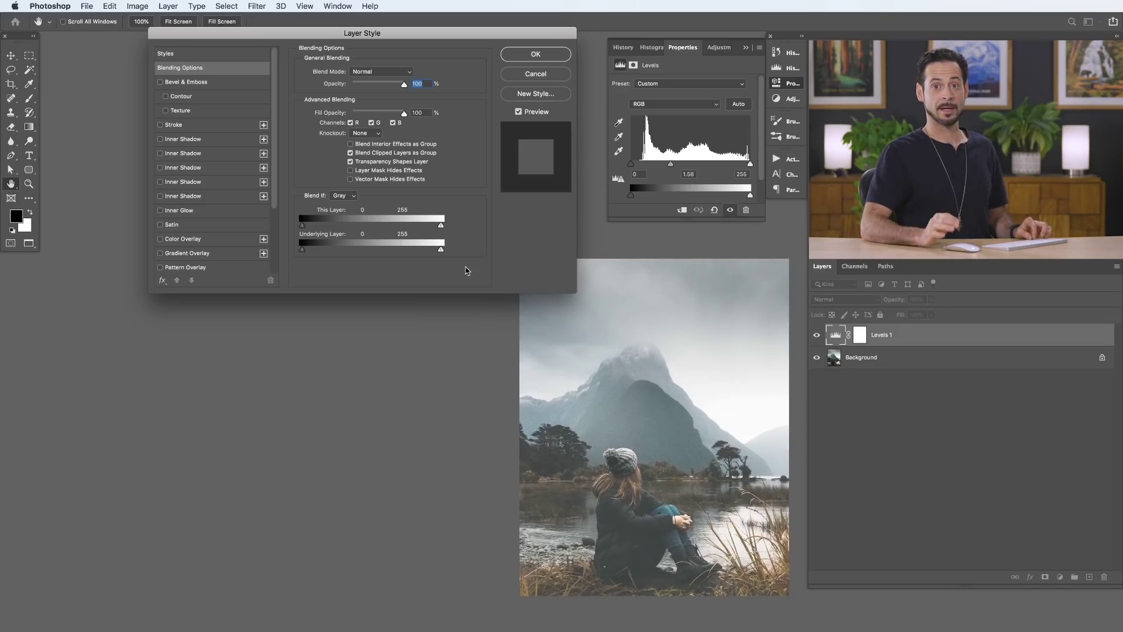
pyautogui.moveTo(440, 252)
pyautogui.mouseDown()
pyautogui.moveTo(367, 251)
pyautogui.moveTo(440, 252)
pyautogui.mouseUp()
pyautogui.press('alt')
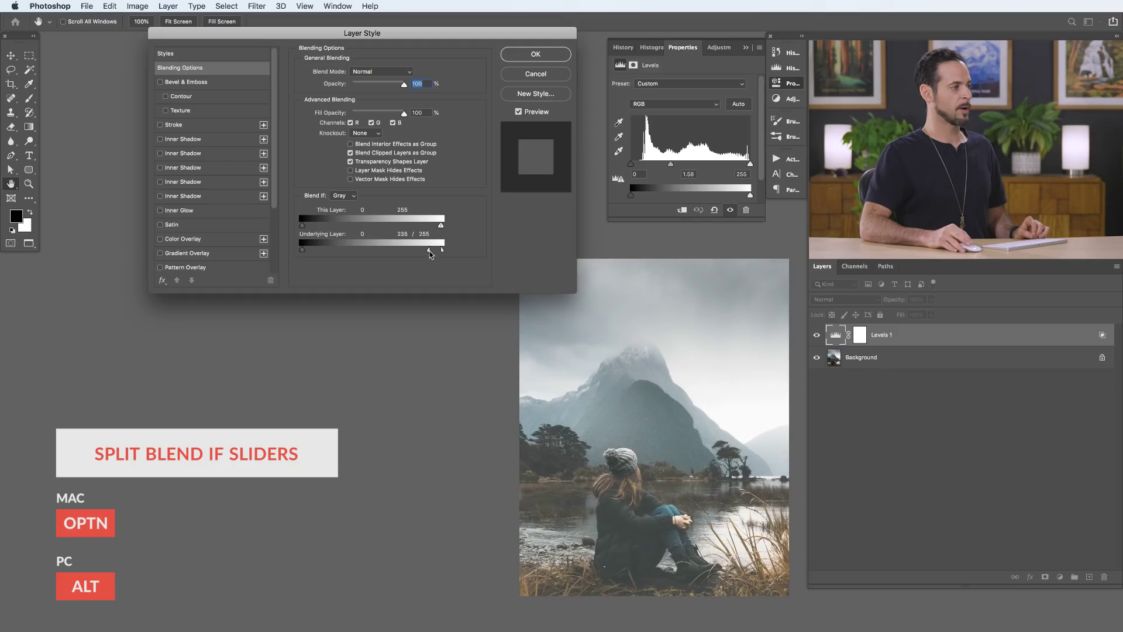
pyautogui.moveTo(393, 251); pyautogui.dragTo(365, 252)
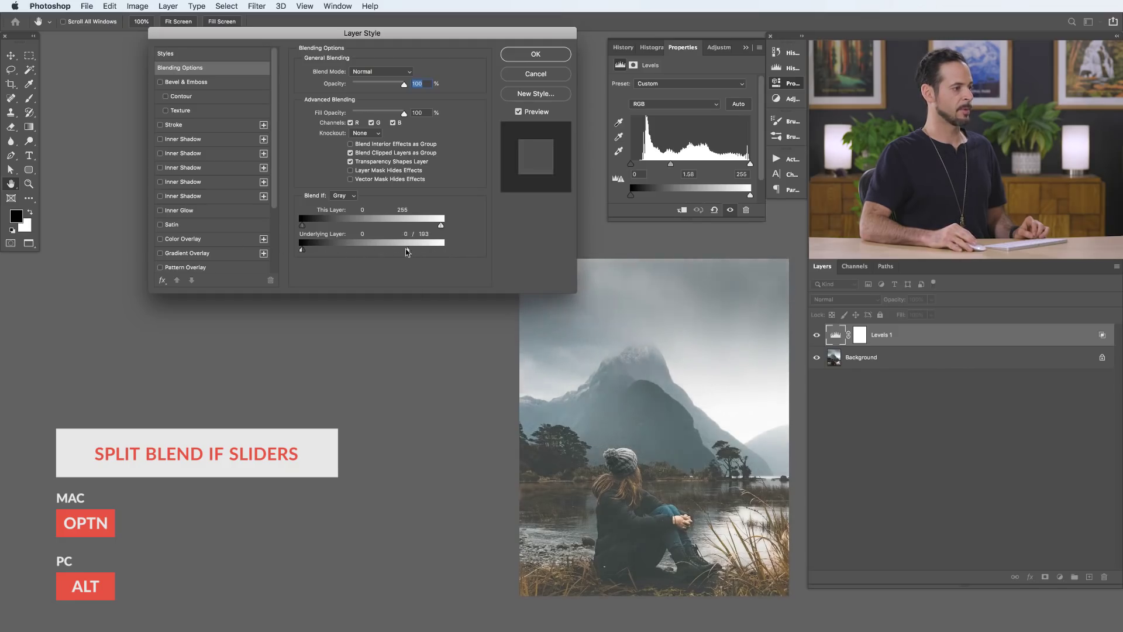
pyautogui.moveTo(369, 251); pyautogui.dragTo(375, 251)
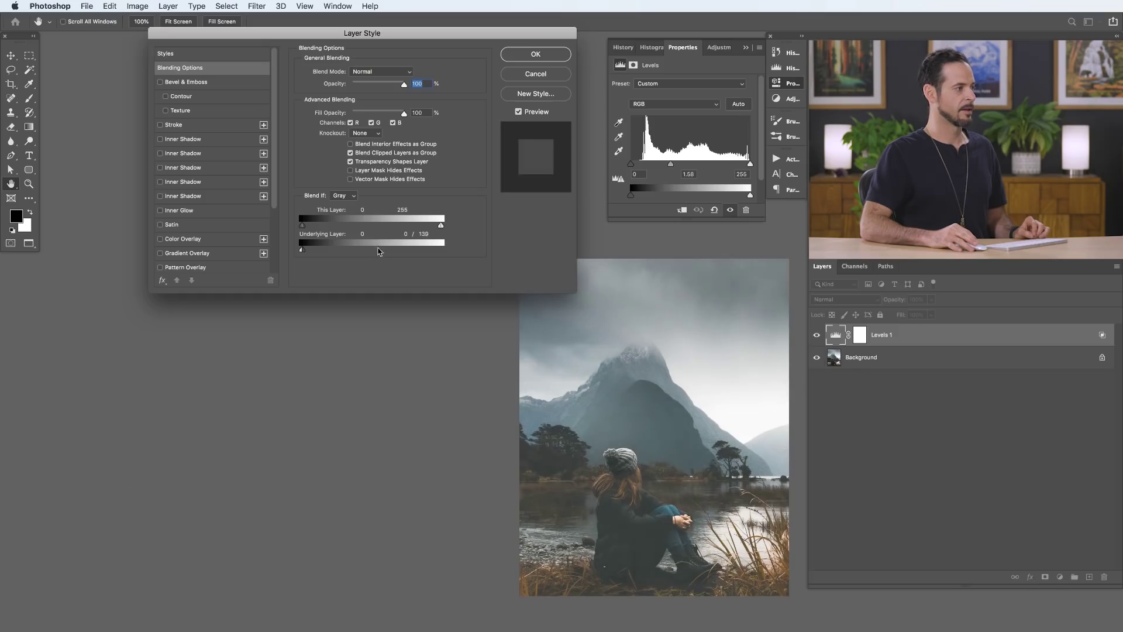
pyautogui.click(536, 54)
# Fit the photo to the window and toggle Levels 1 repeatedly to compare with the original.
pyautogui.press('b')
pyautogui.press('super+0')
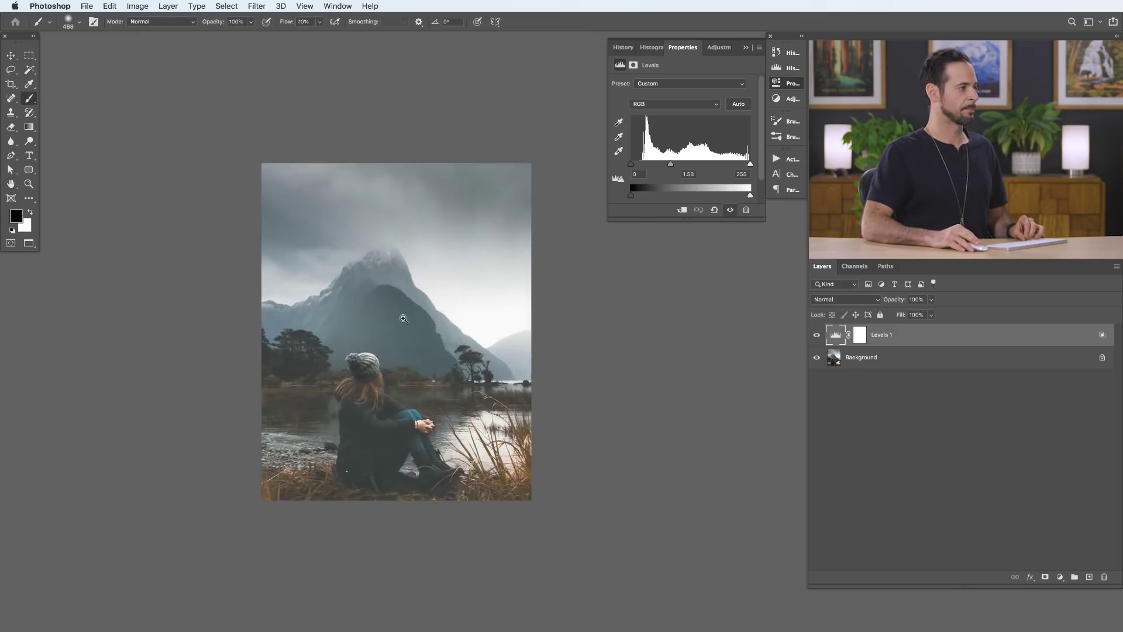
pyautogui.click(817, 337)
pyautogui.click(817, 337)
pyautogui.click(816, 337)
pyautogui.click(816, 337)
pyautogui.click(816, 337)
pyautogui.click(817, 337)
pyautogui.click(816, 337)
pyautogui.click(817, 337)
pyautogui.click(816, 337)
pyautogui.click(817, 337)
pyautogui.click(816, 337)
pyautogui.click(817, 337)
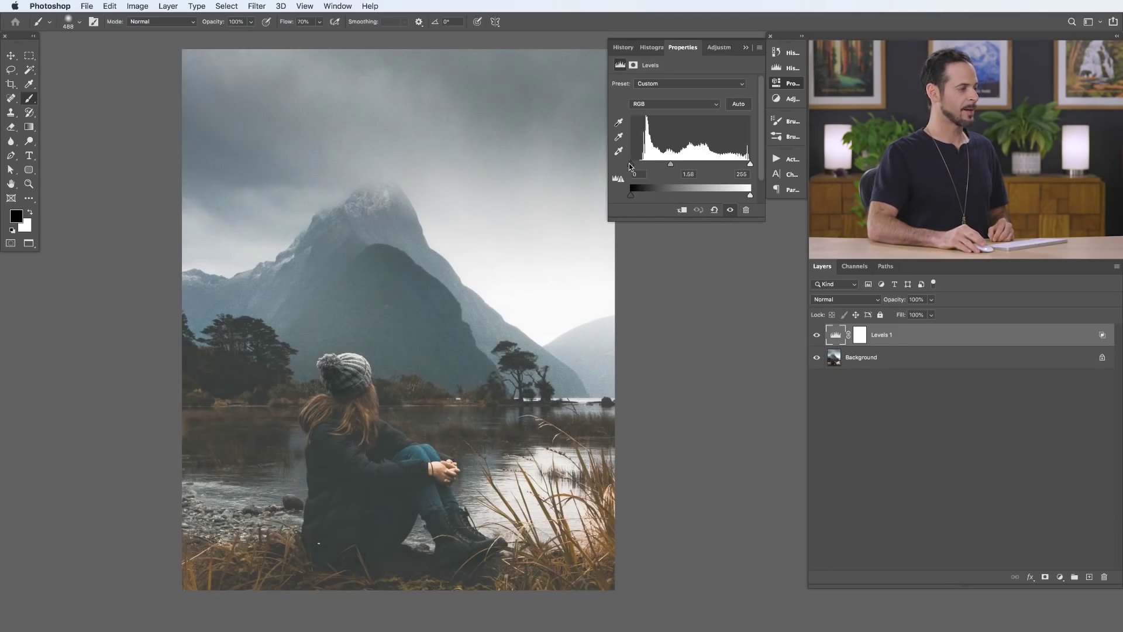
pyautogui.click(817, 336)
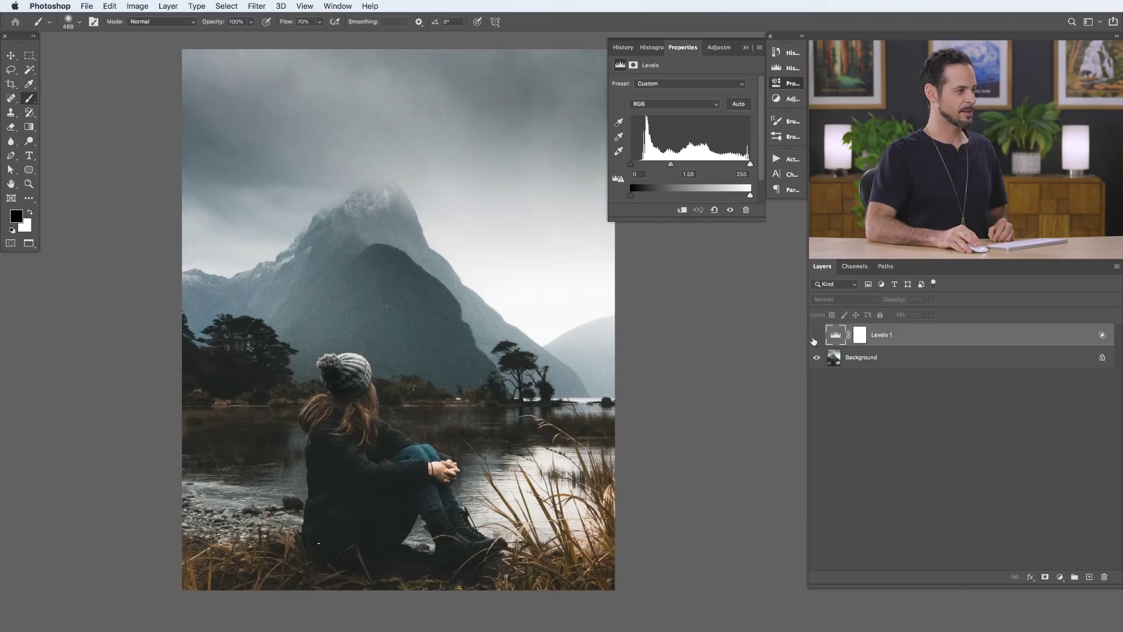
pyautogui.click(814, 338)
pyautogui.click(815, 338)
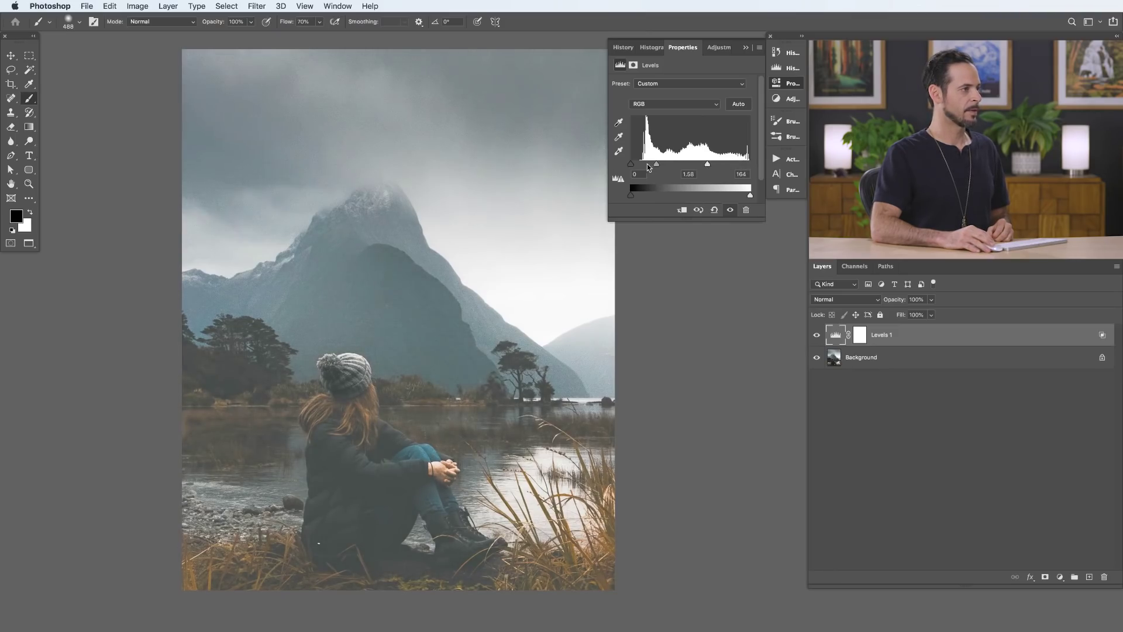
# Set Levels 1 input levels to black 5, midtone 0.67 and white 98.
pyautogui.moveTo(665, 164); pyautogui.dragTo(669, 163)
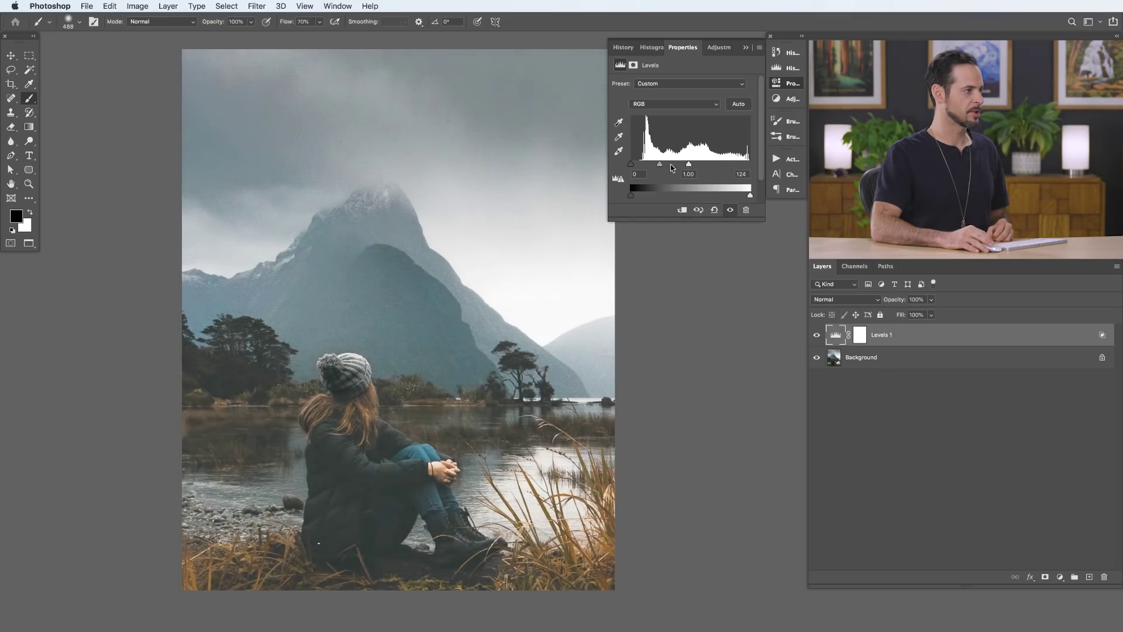
pyautogui.moveTo(661, 165); pyautogui.dragTo(665, 164)
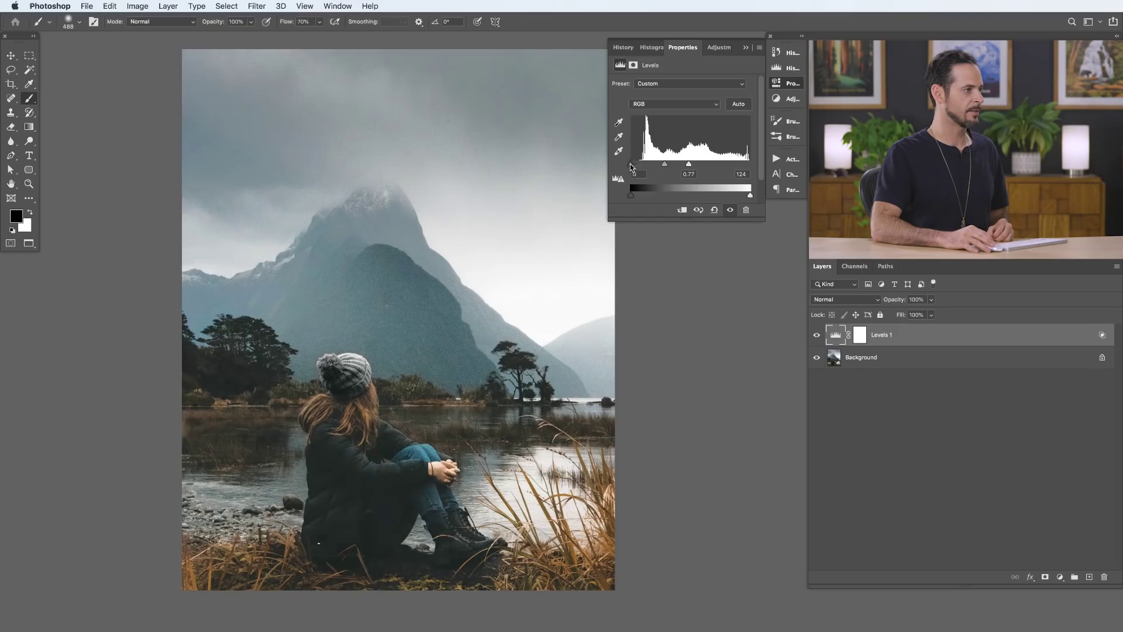
pyautogui.moveTo(690, 164); pyautogui.dragTo(682, 164)
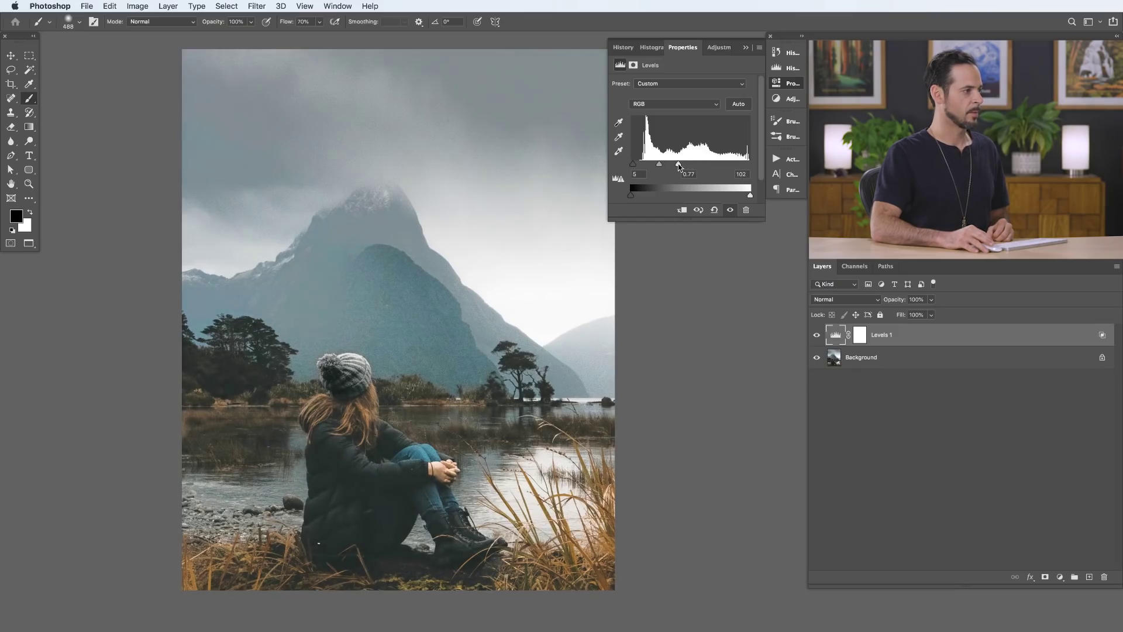
pyautogui.moveTo(658, 166); pyautogui.dragTo(660, 166)
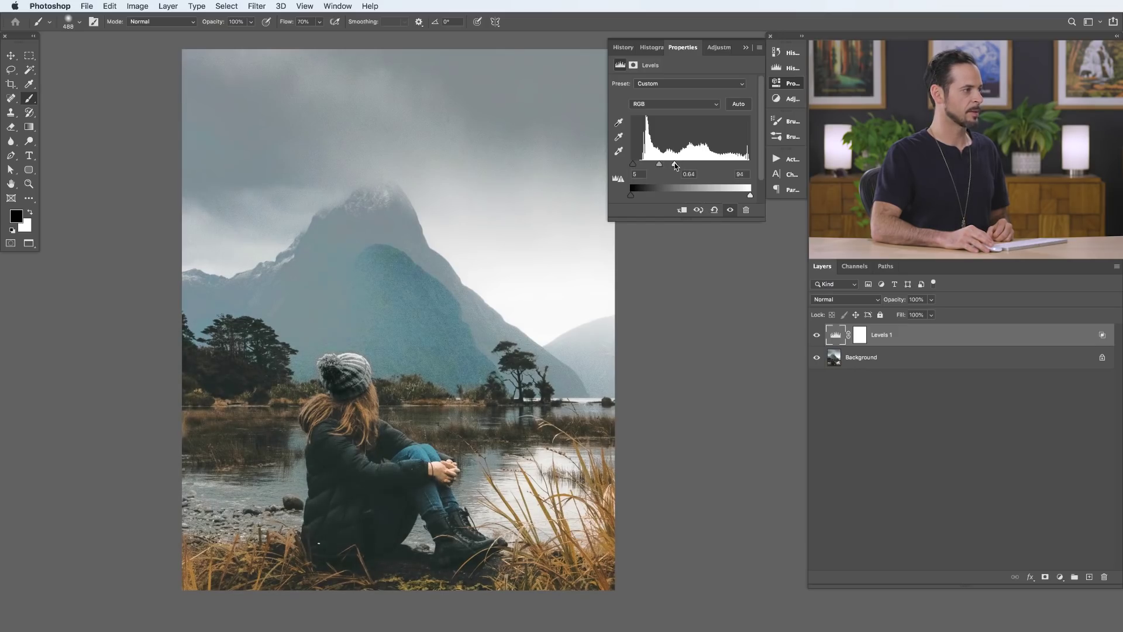
pyautogui.moveTo(674, 163); pyautogui.dragTo(658, 165)
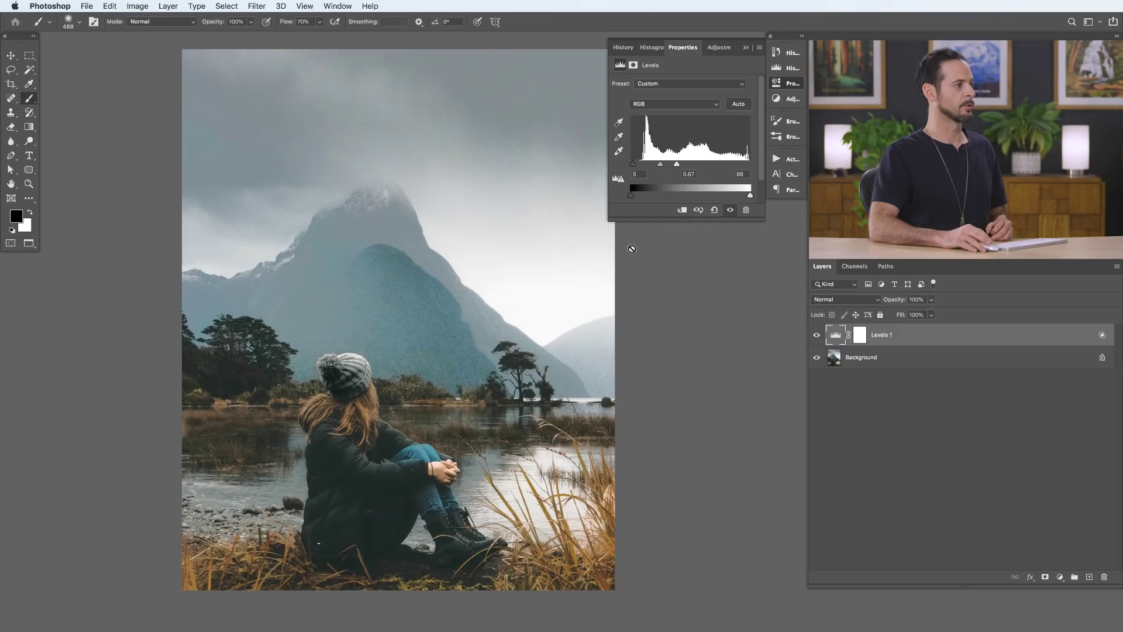
# Compare the retuned photo with and without Levels 1, then target its layer mask.
pyautogui.click(817, 335)
pyautogui.click(818, 336)
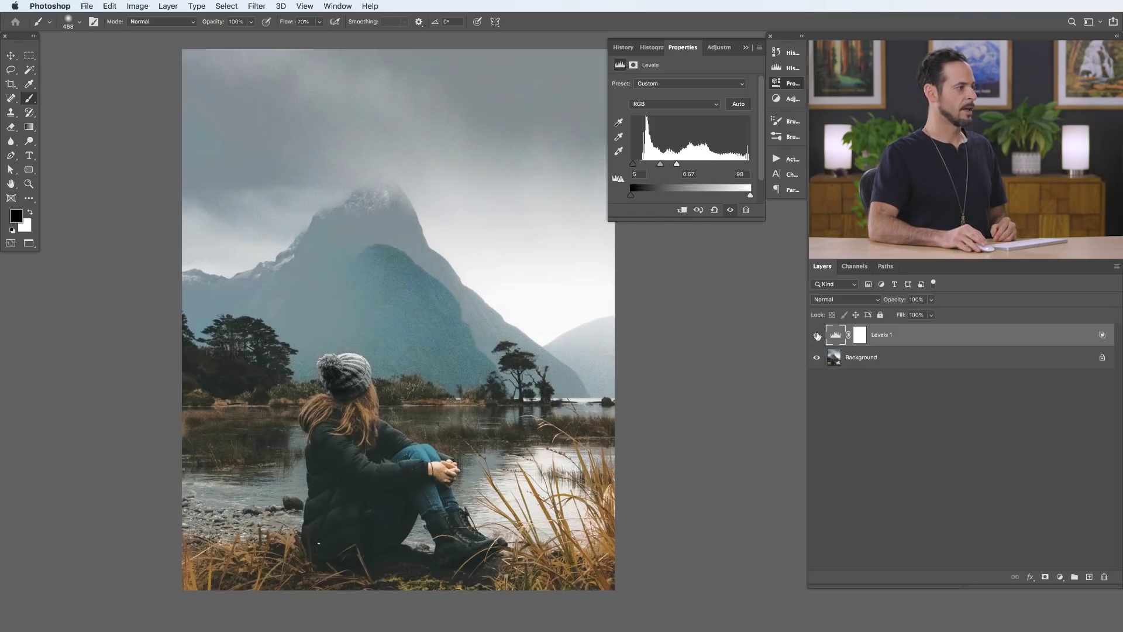
pyautogui.click(817, 336)
pyautogui.click(818, 336)
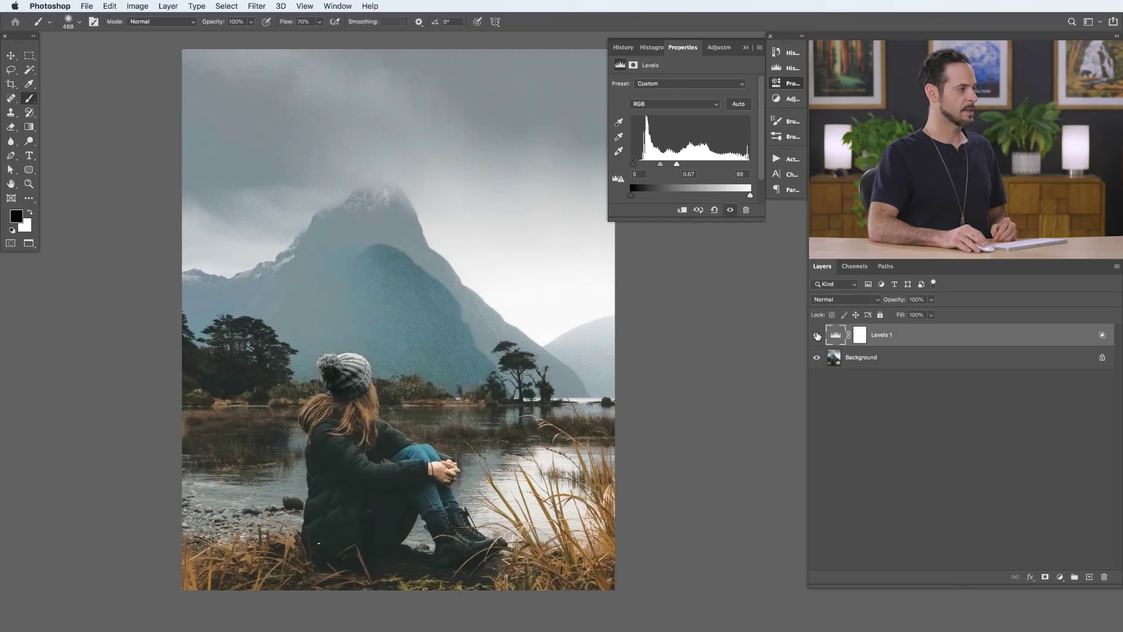
pyautogui.click(817, 336)
pyautogui.click(817, 336)
pyautogui.click(818, 336)
pyautogui.click(818, 336)
pyautogui.click(817, 336)
pyautogui.click(818, 336)
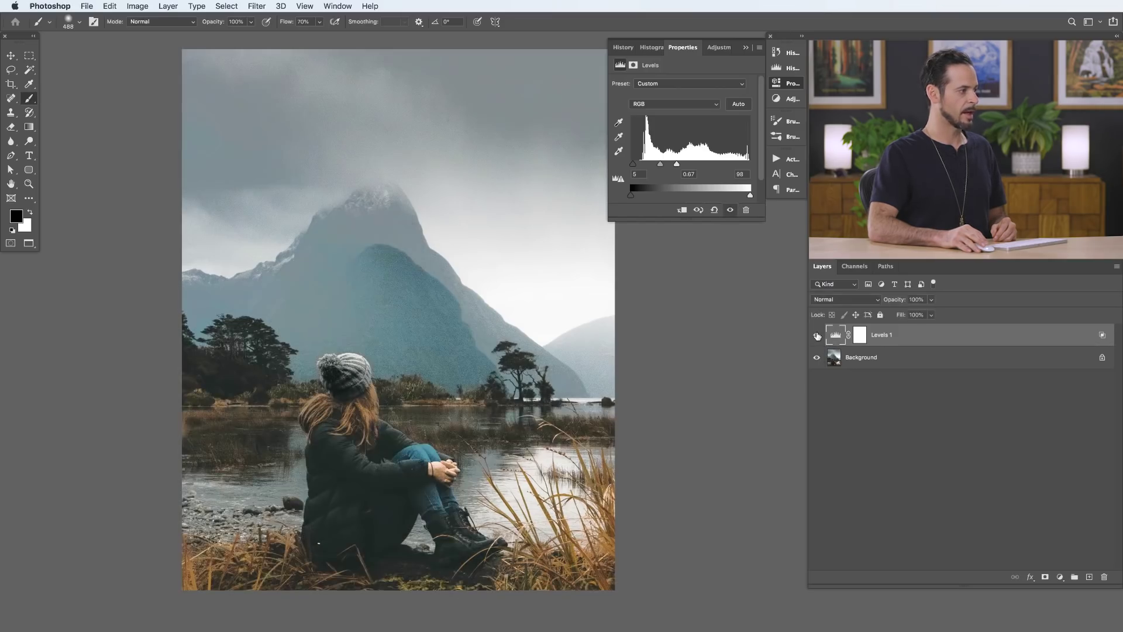
pyautogui.click(817, 336)
pyautogui.click(817, 336)
pyautogui.click(818, 336)
pyautogui.click(818, 336)
pyautogui.click(817, 336)
pyautogui.click(818, 336)
pyautogui.moveTo(568, 293); pyautogui.dragTo(531, 297)
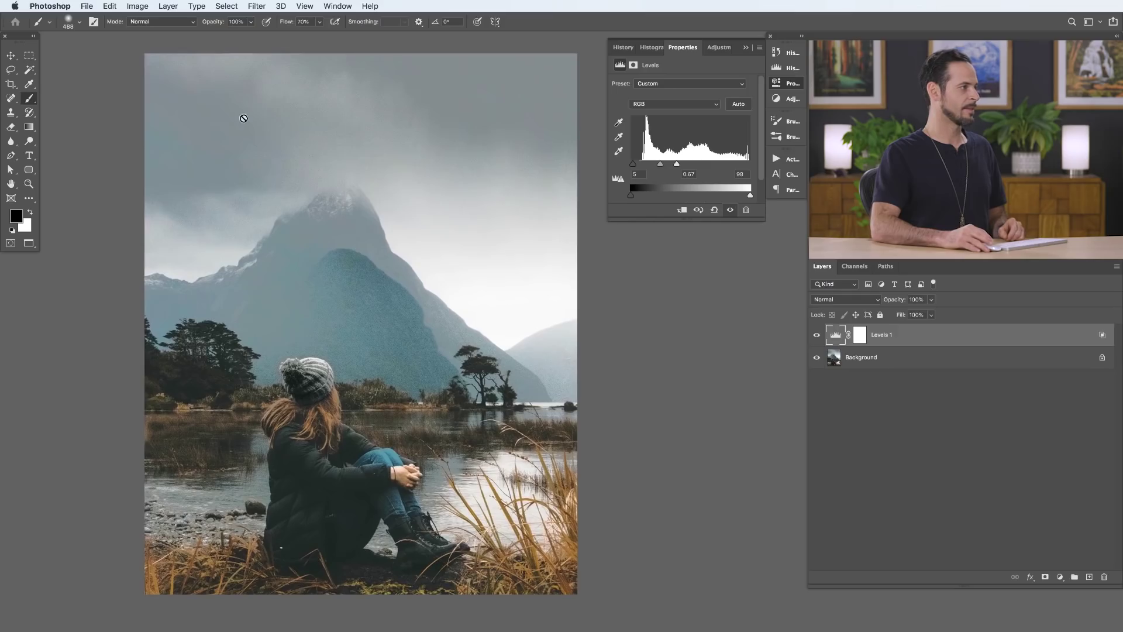
pyautogui.click(816, 337)
pyautogui.click(817, 337)
pyautogui.click(816, 337)
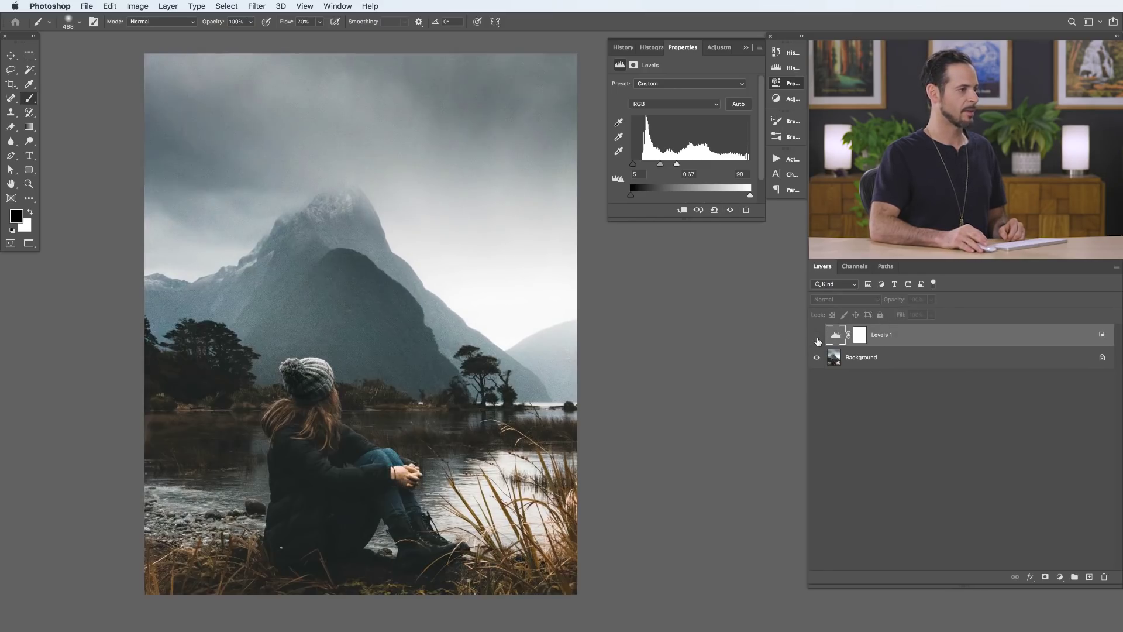
pyautogui.click(817, 342)
pyautogui.click(818, 341)
pyautogui.click(818, 341)
pyautogui.click(818, 341)
pyautogui.click(818, 341)
pyautogui.click(861, 336)
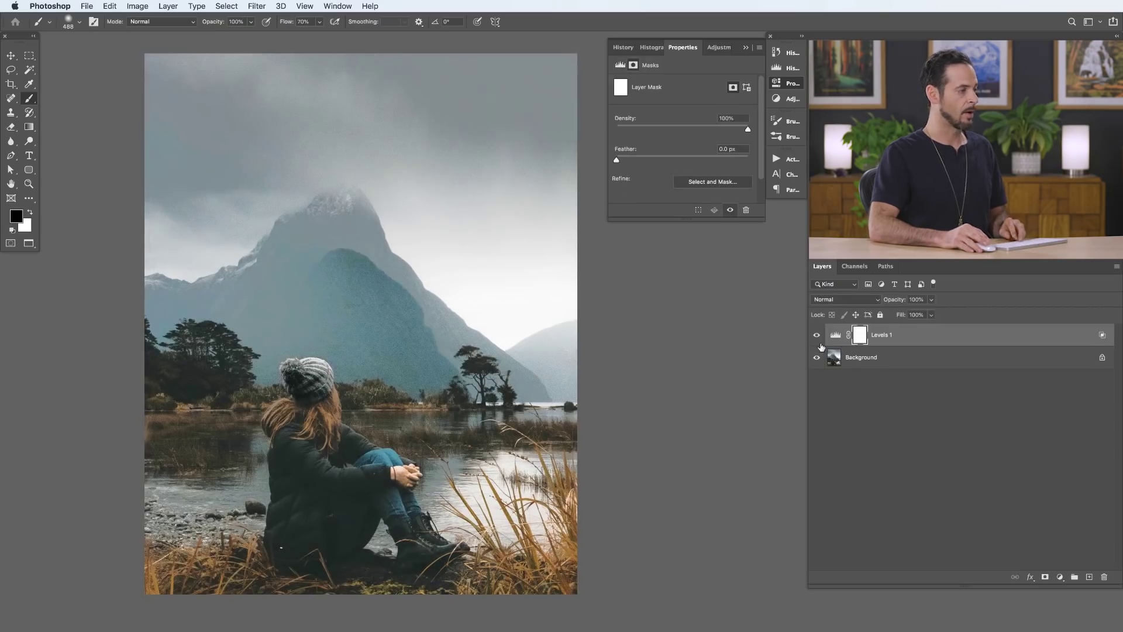
# Paint the Levels 1 mask over the upper-left sky with a 1161 px brush at 20%, then 10% flow.
pyautogui.moveTo(459, 327)
pyautogui.mouseDown()
pyautogui.moveTo(458, 168)
pyautogui.moveTo(482, 179)
pyautogui.moveTo(525, 124)
pyautogui.mouseUp()
pyautogui.hotkey('shift', '2')
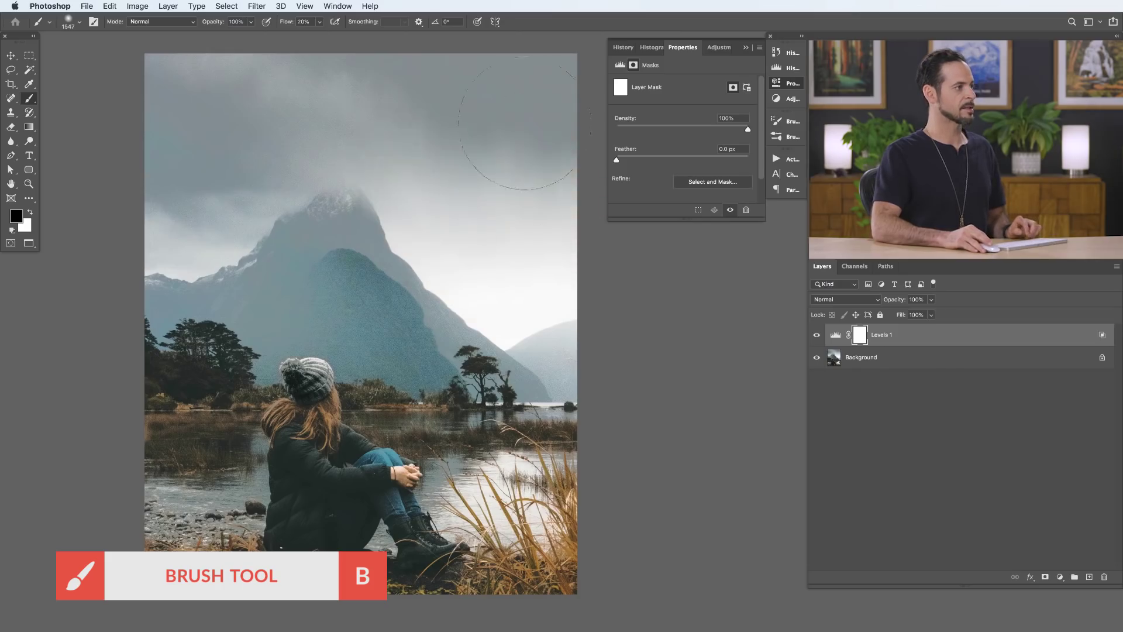
pyautogui.click(212, 149)
pyautogui.hotkey('shift', '1')
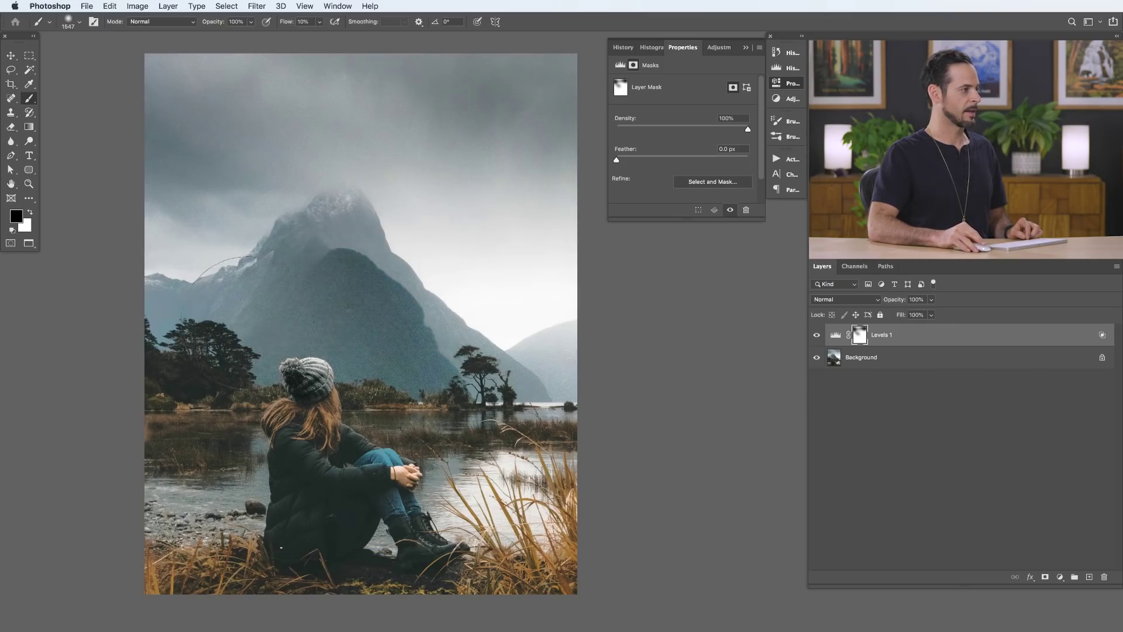
# Toggle Levels 1 repeatedly to compare the masked correction with the original, then return to its Levels settings.
pyautogui.click(818, 335)
pyautogui.click(818, 335)
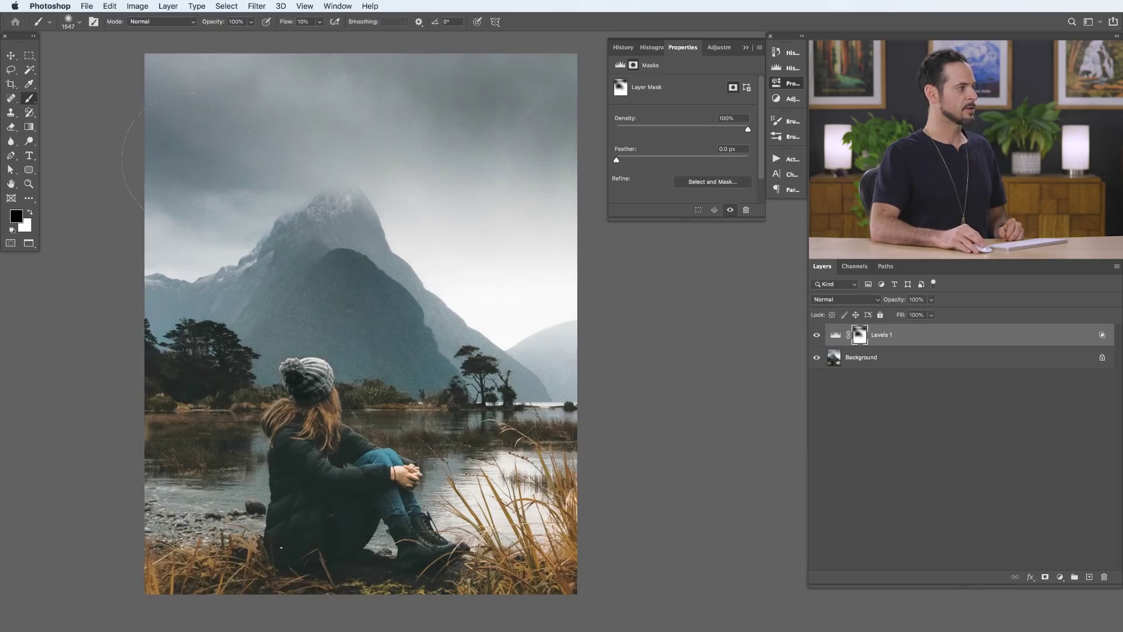
pyautogui.click(816, 335)
pyautogui.click(817, 336)
pyautogui.click(816, 336)
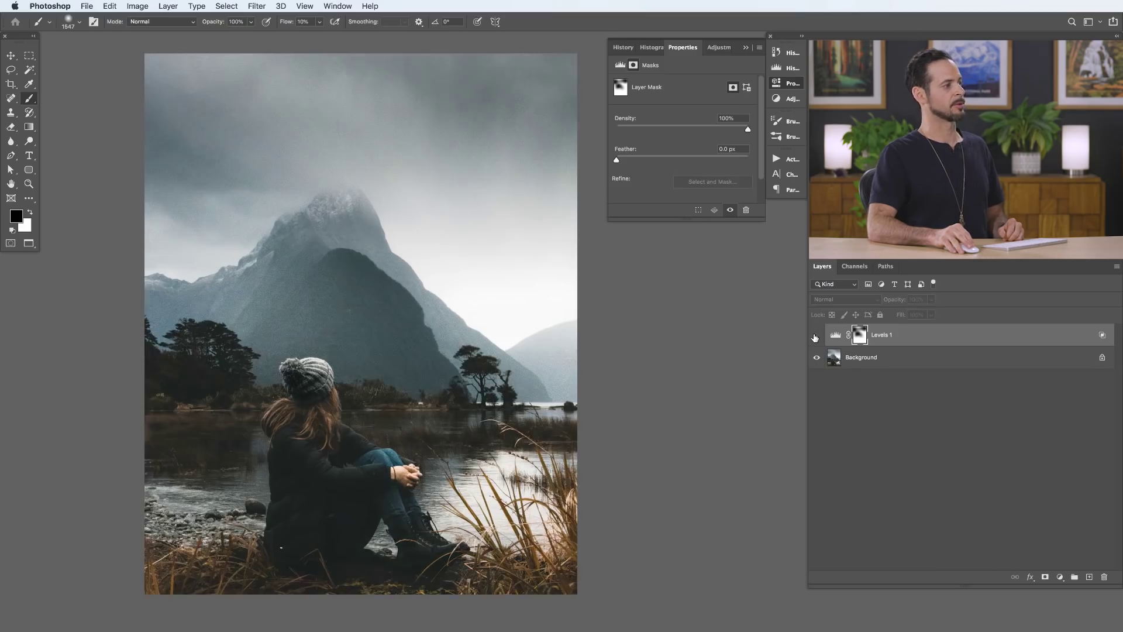
pyautogui.click(817, 336)
pyautogui.click(816, 336)
pyautogui.click(816, 336)
pyautogui.click(816, 336)
pyautogui.click(816, 336)
pyautogui.click(816, 336)
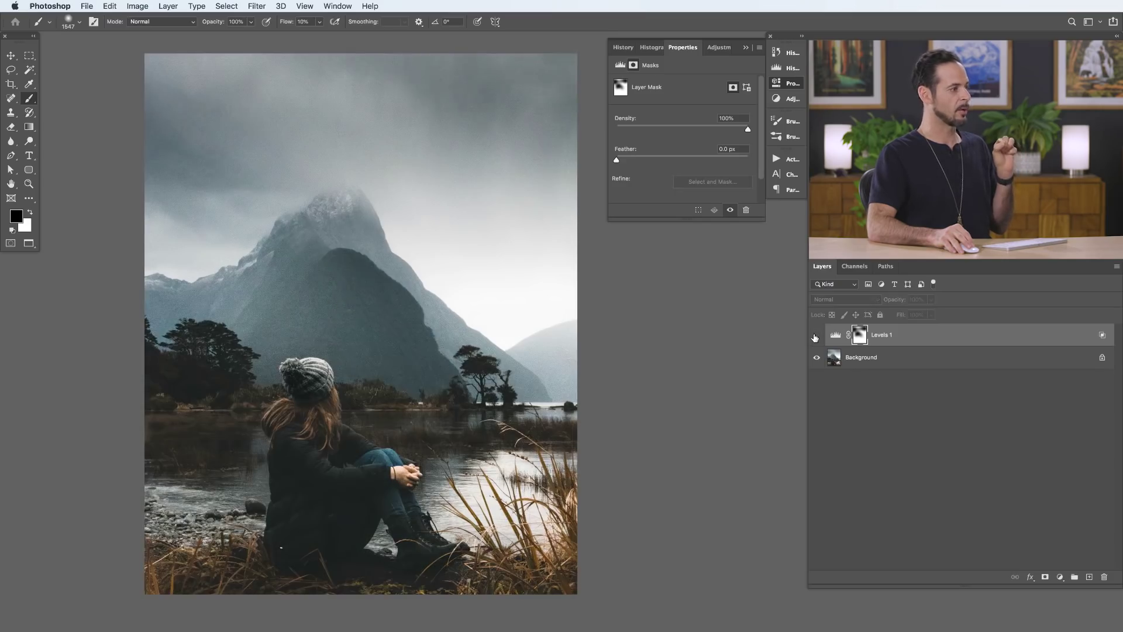
pyautogui.click(816, 335)
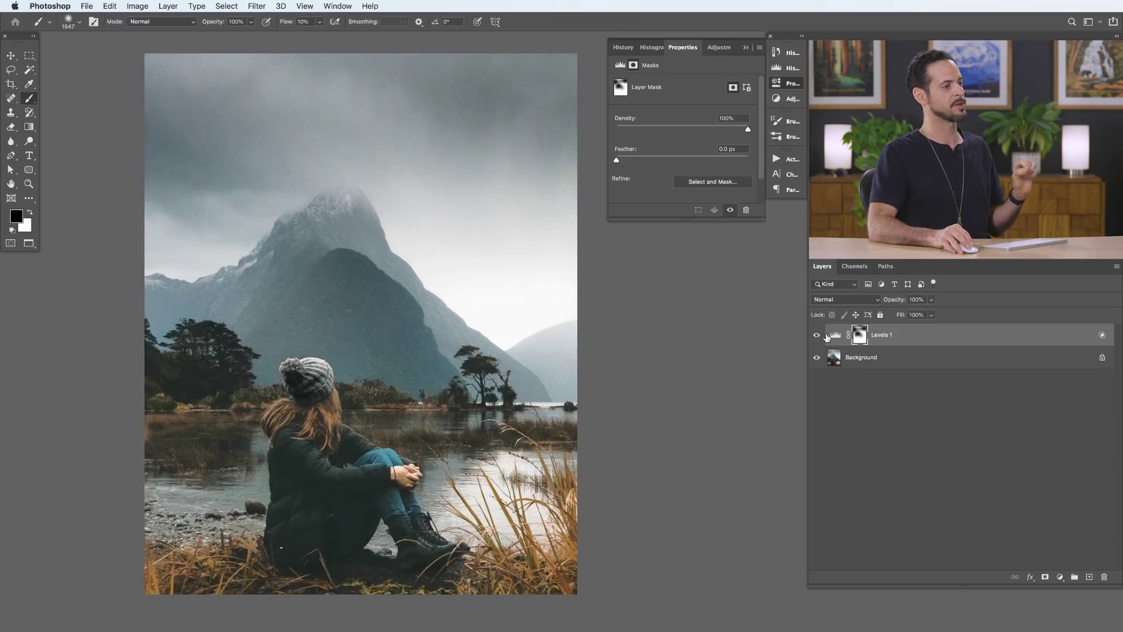
pyautogui.click(835, 335)
# Pull the Levels white input slightly left, then zoom the lake photo out to show both windows.
pyautogui.moveTo(676, 166); pyautogui.dragTo(672, 167)
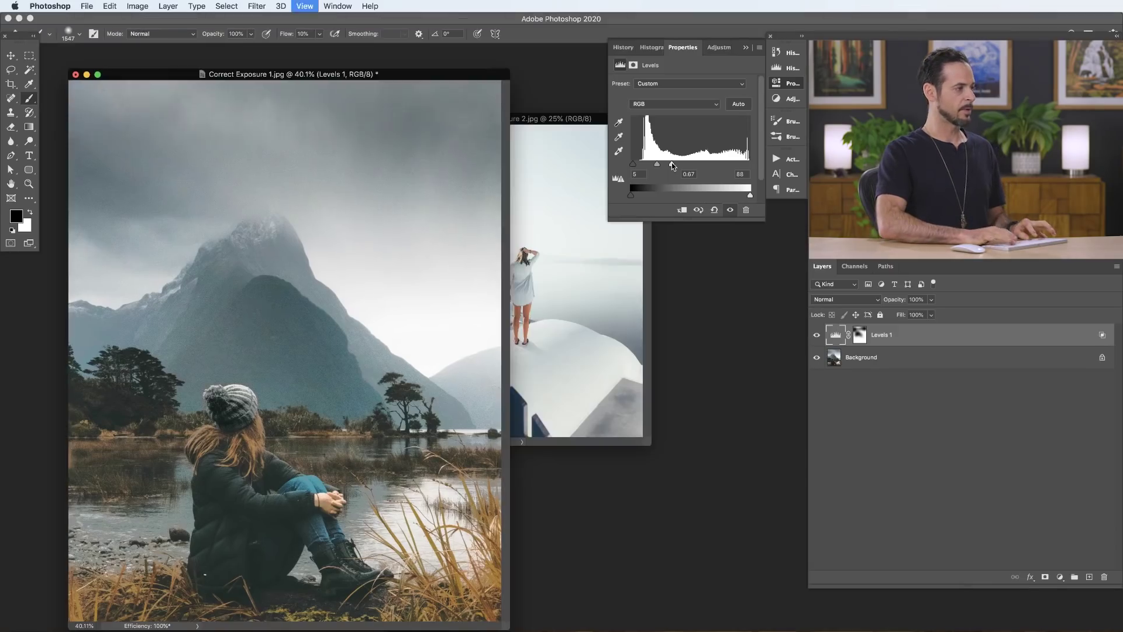
pyautogui.press('super+minus')
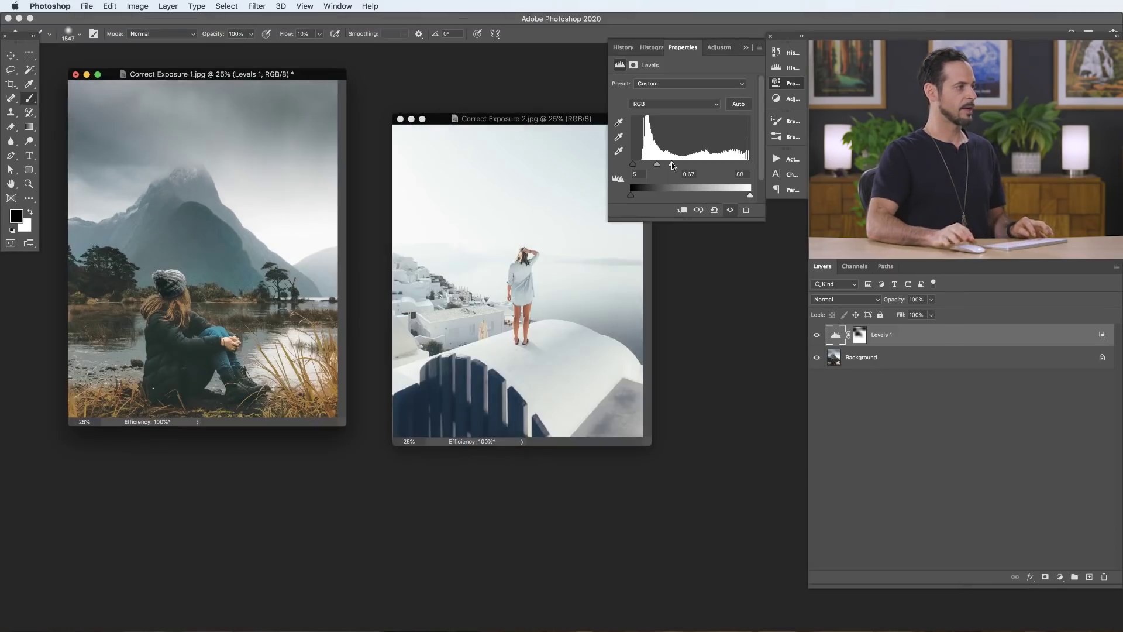
# Show the Santorini photo full screen and add a Levels layer set to 85, 0.42 and 255.
pyautogui.click(563, 123)
pyautogui.press('f')
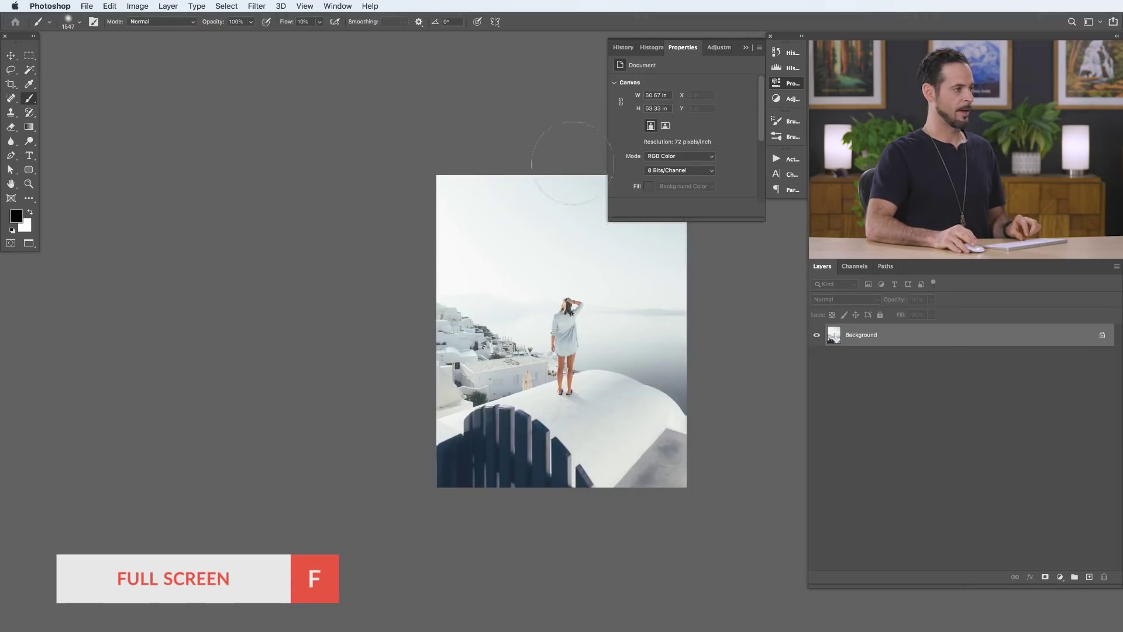
pyautogui.scroll(3, 543, 273)
pyautogui.scroll(4, 542, 273)
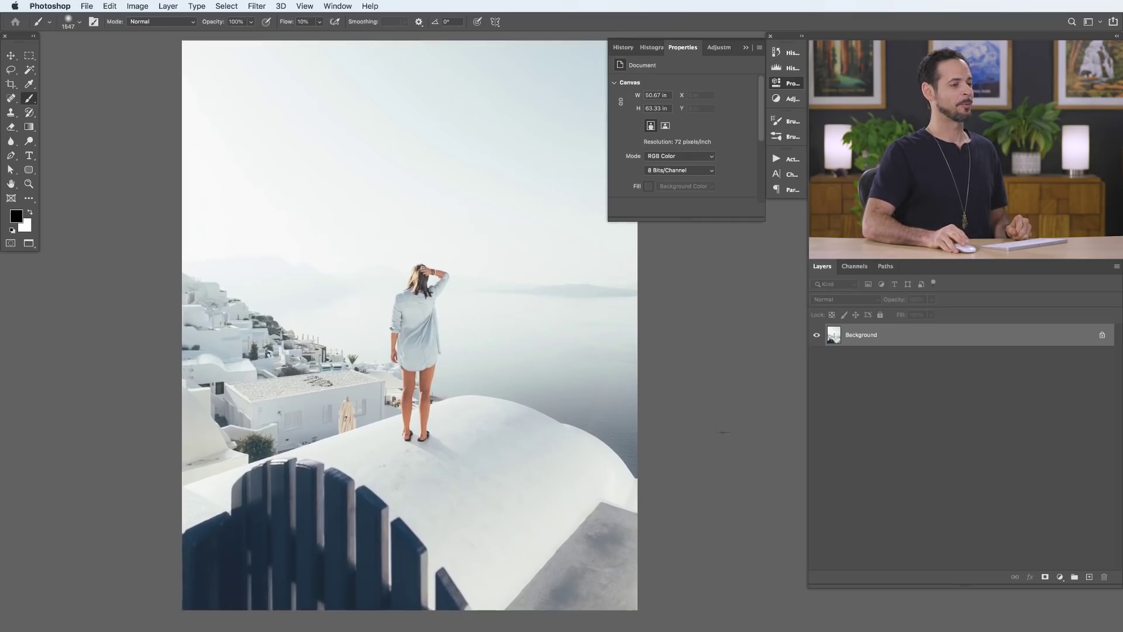
pyautogui.click(1058, 578)
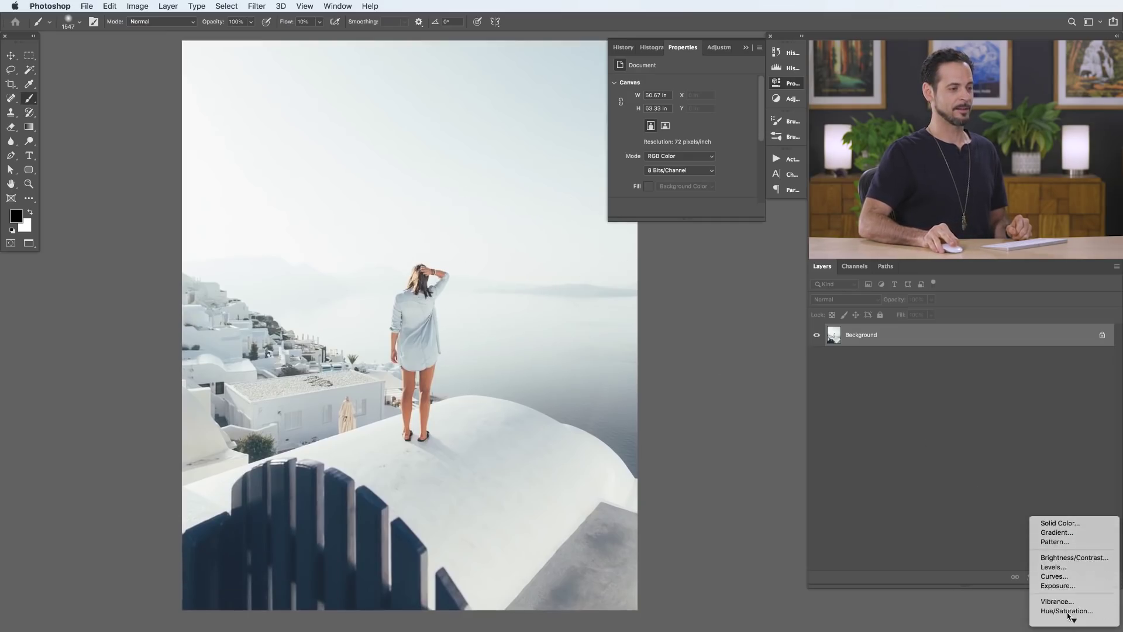
pyautogui.click(1064, 568)
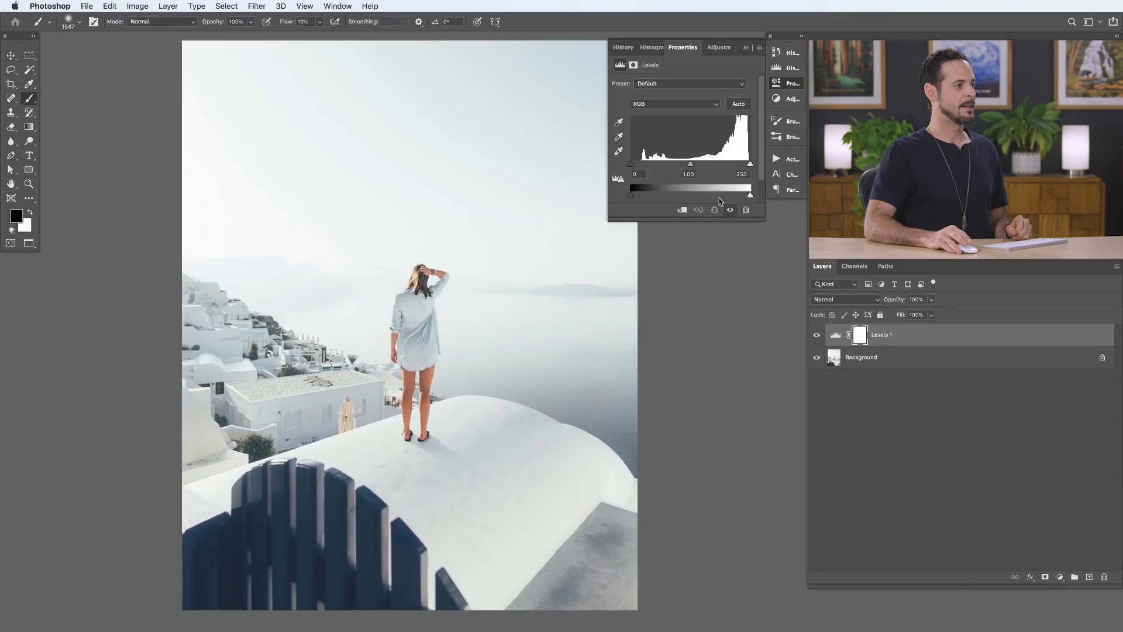
pyautogui.moveTo(689, 164)
pyautogui.mouseDown()
pyautogui.moveTo(677, 165)
pyautogui.moveTo(710, 164)
pyautogui.moveTo(696, 166)
pyautogui.mouseUp()
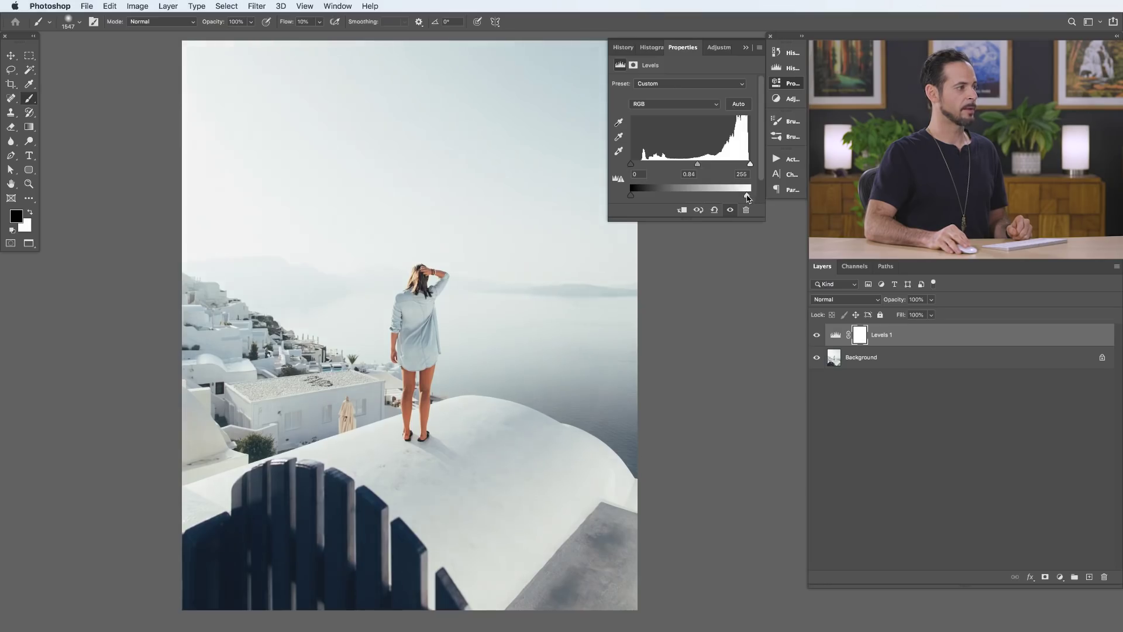
pyautogui.moveTo(744, 198); pyautogui.dragTo(735, 194)
pyautogui.moveTo(630, 164); pyautogui.dragTo(730, 165)
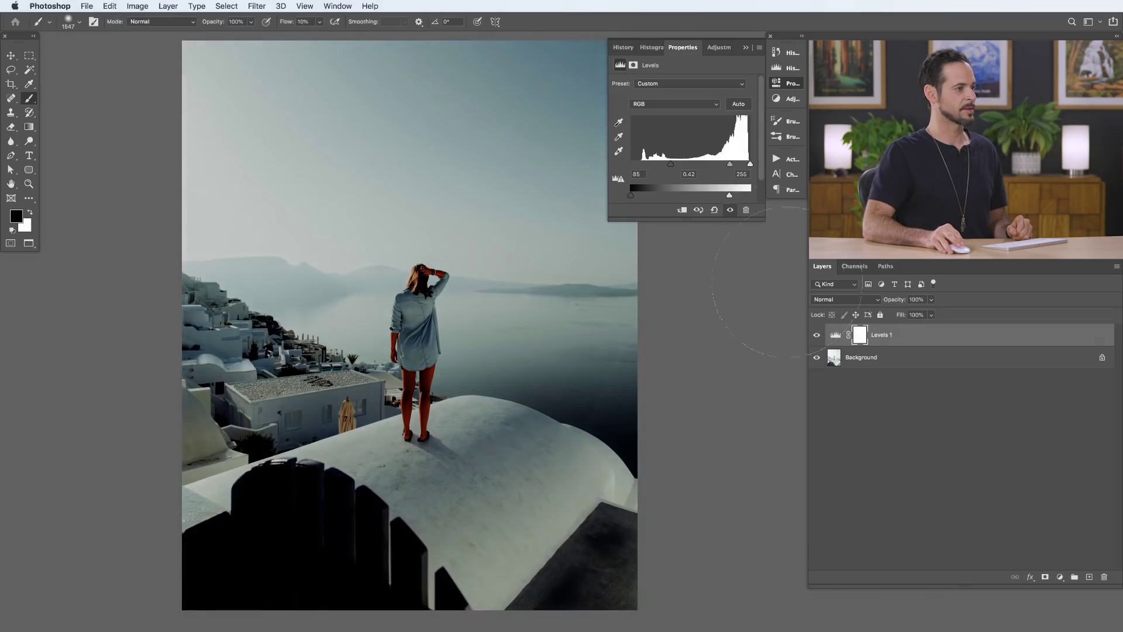
# Toggle the Santorini Levels layer on and off to compare before and after.
pyautogui.click(816, 336)
pyautogui.click(816, 336)
pyautogui.click(816, 335)
pyautogui.click(816, 335)
pyautogui.click(816, 336)
pyautogui.click(816, 335)
pyautogui.click(816, 335)
pyautogui.click(816, 335)
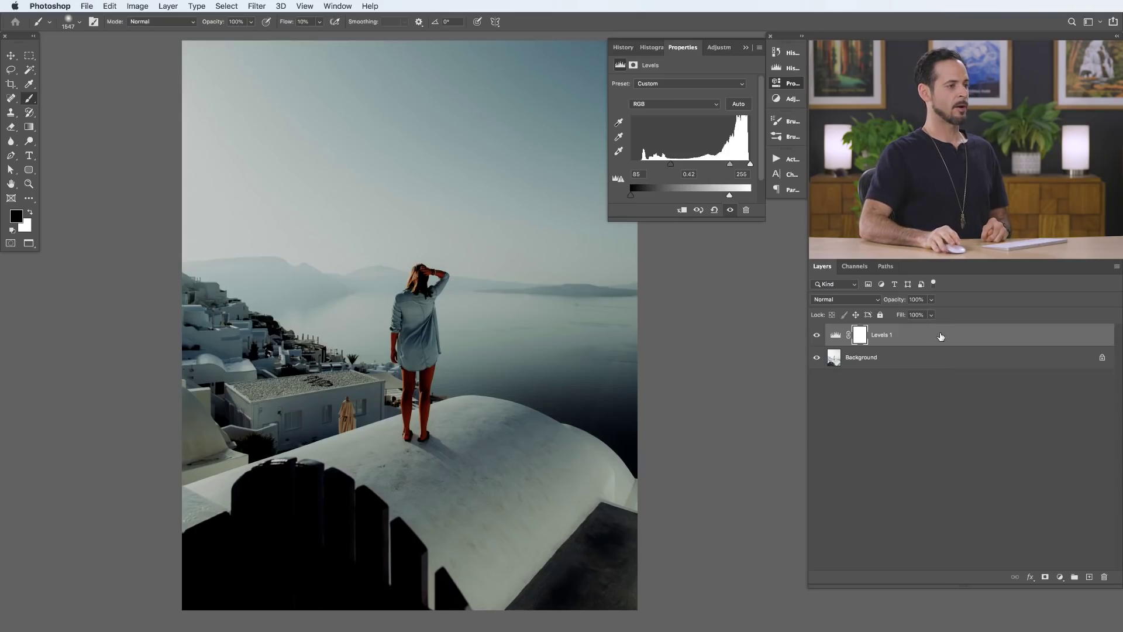
# Open the Santorini Levels 1 Blending Options and preview limiting by underlying highlights and shadows.
pyautogui.doubleClick(990, 338)
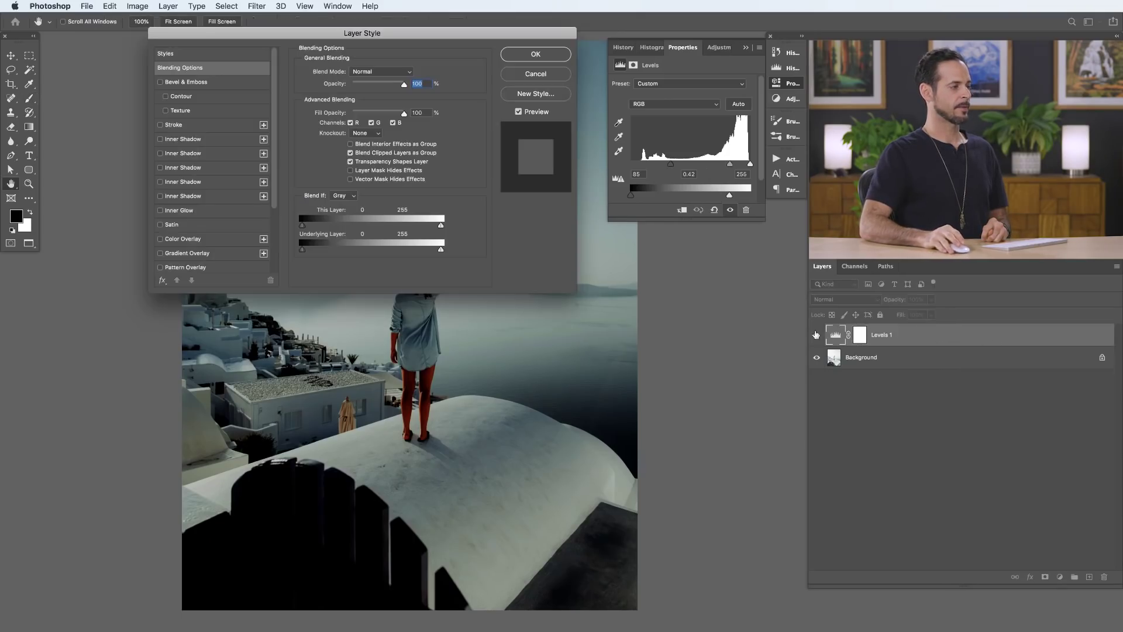
pyautogui.press('super+minus')
pyautogui.moveTo(606, 345); pyautogui.dragTo(799, 429)
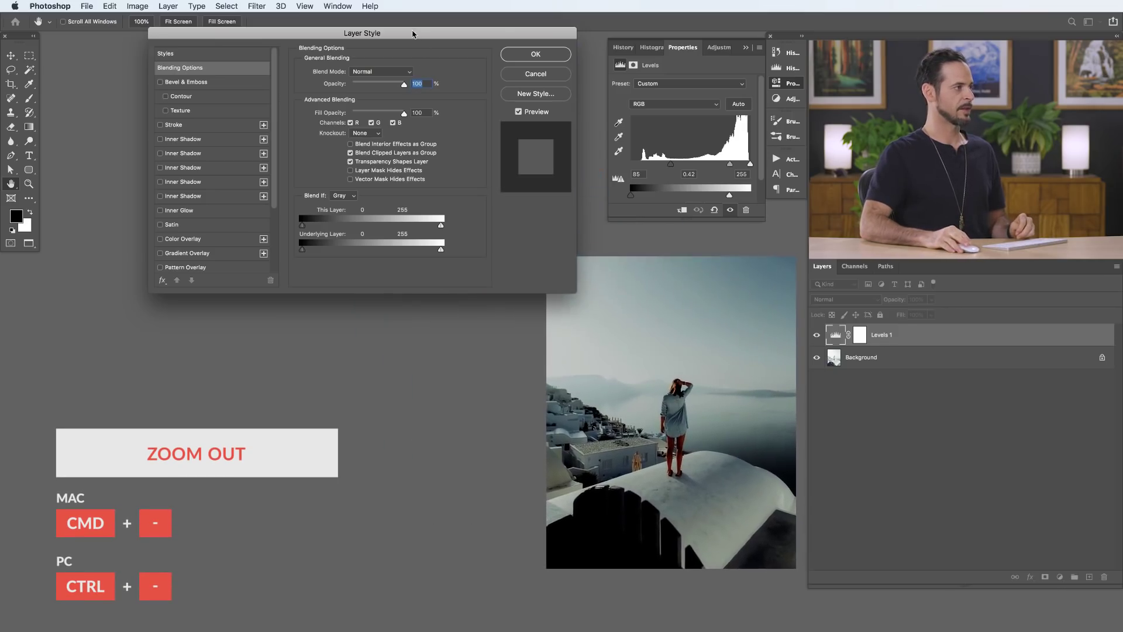
pyautogui.moveTo(412, 34); pyautogui.dragTo(351, 140)
pyautogui.moveTo(680, 408); pyautogui.dragTo(677, 400)
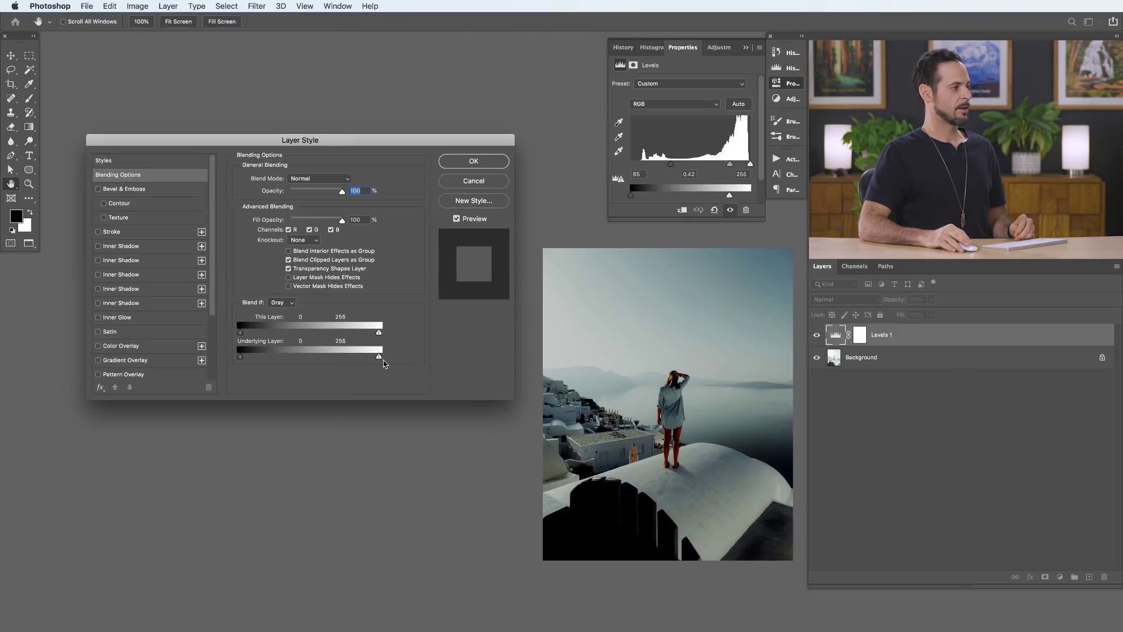
pyautogui.moveTo(379, 358); pyautogui.dragTo(408, 360)
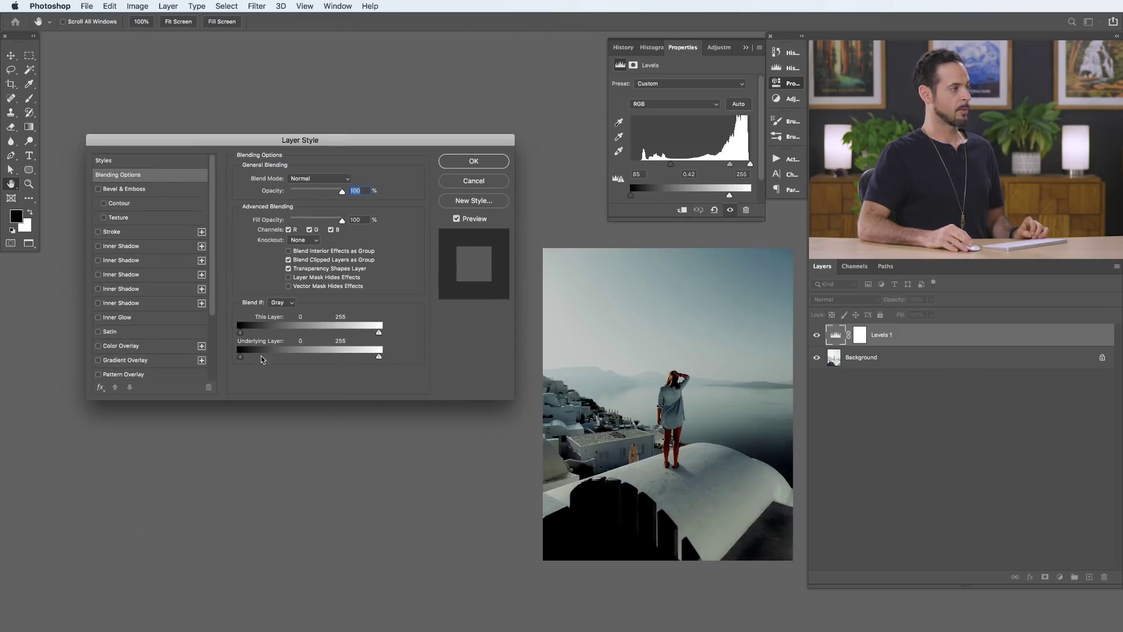
pyautogui.moveTo(244, 358)
pyautogui.mouseDown()
pyautogui.moveTo(296, 358)
pyautogui.moveTo(237, 359)
pyautogui.mouseUp()
# Split the Underlying Layer black point to 0 / 255 and apply the Blend If setting.
pyautogui.press('alt')
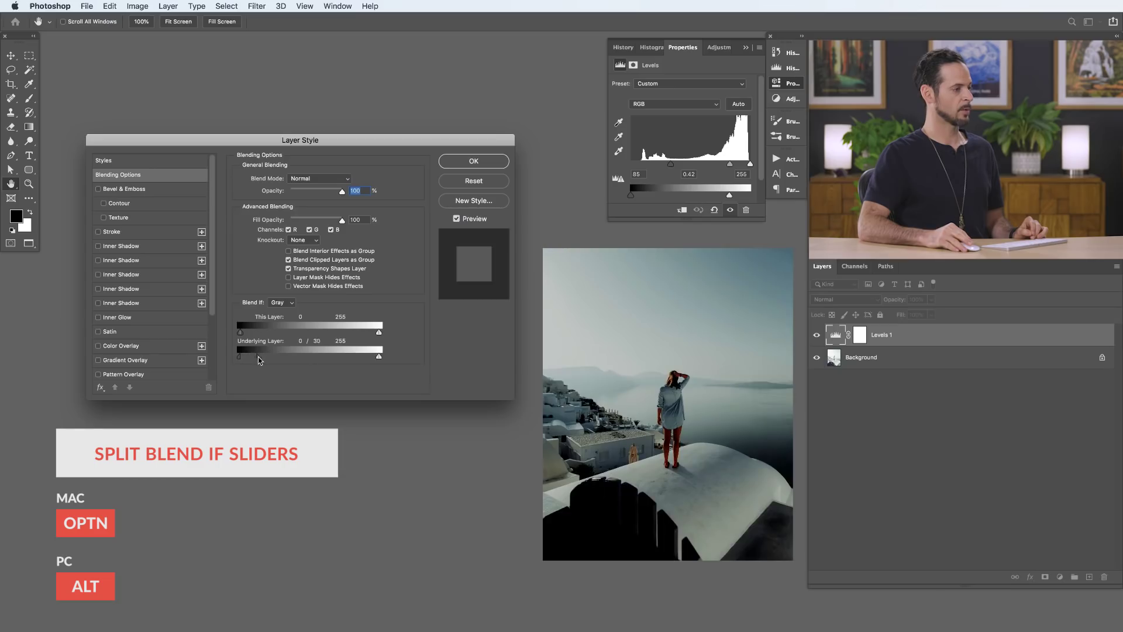
pyautogui.moveTo(260, 360); pyautogui.dragTo(431, 356)
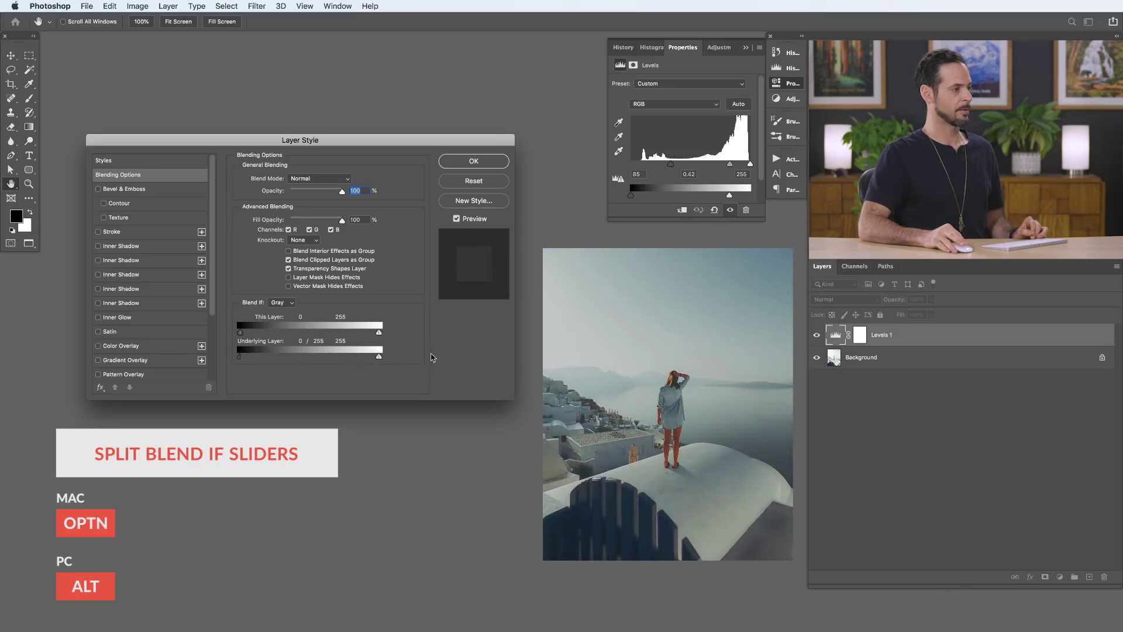
pyautogui.moveTo(249, 358)
pyautogui.mouseDown()
pyautogui.moveTo(286, 358)
pyautogui.moveTo(229, 356)
pyautogui.mouseUp()
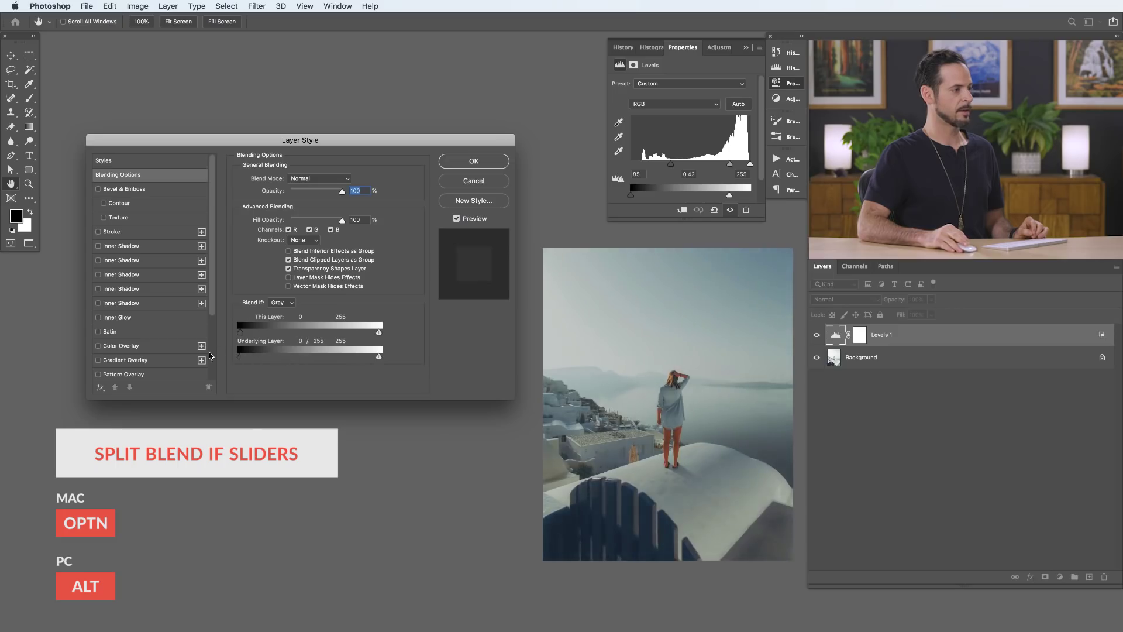
pyautogui.click(466, 165)
pyautogui.press('b')
pyautogui.keyDown('super'); pyautogui.click(747, 472); pyautogui.keyUp('super')
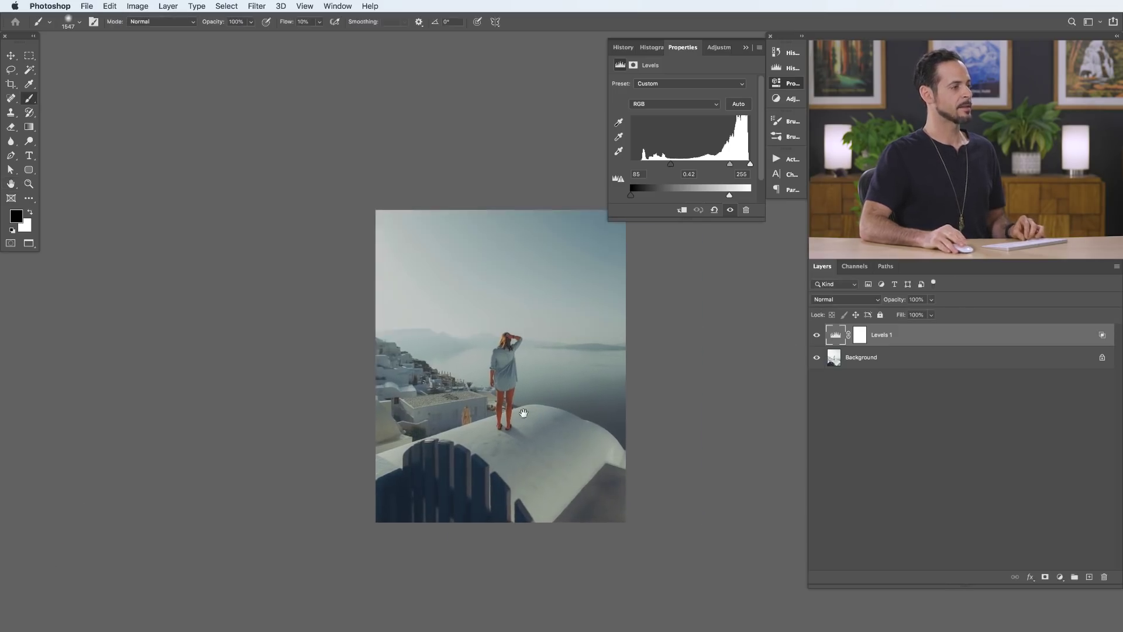
pyautogui.keyDown('super'); pyautogui.click(532, 427); pyautogui.keyUp('super')
pyautogui.keyDown('super'); pyautogui.click(558, 384); pyautogui.keyUp('super')
pyautogui.moveTo(558, 383); pyautogui.dragTo(451, 381)
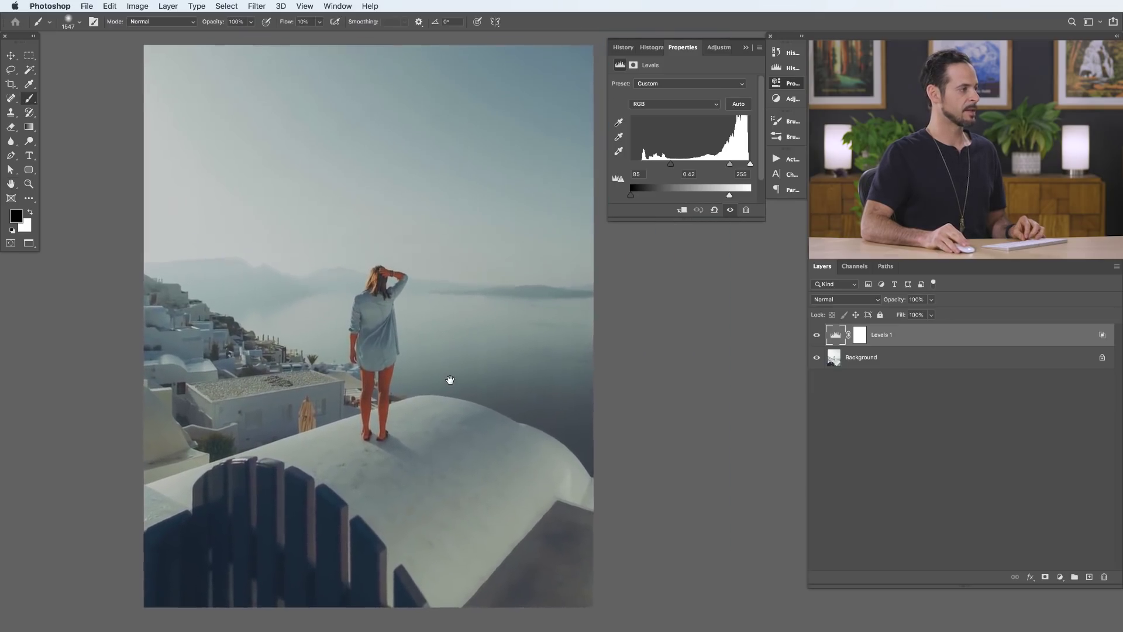
pyautogui.click(817, 336)
pyautogui.click(817, 336)
pyautogui.click(817, 336)
pyautogui.click(818, 336)
pyautogui.click(818, 335)
pyautogui.click(818, 335)
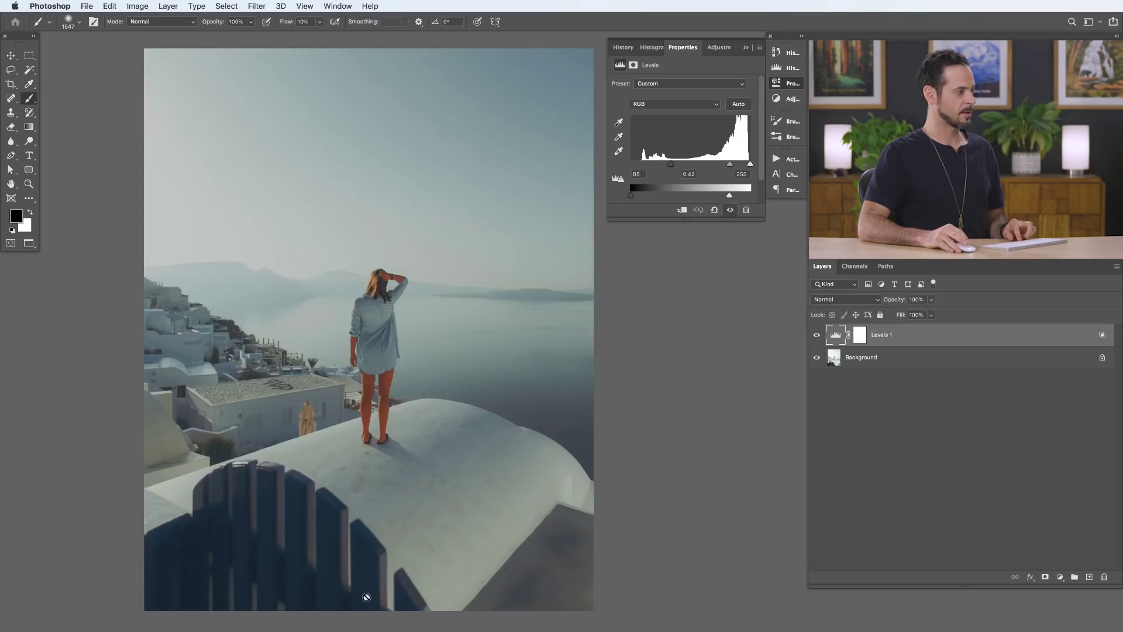
pyautogui.moveTo(297, 567); pyautogui.dragTo(314, 547)
pyautogui.moveTo(411, 499); pyautogui.dragTo(400, 493)
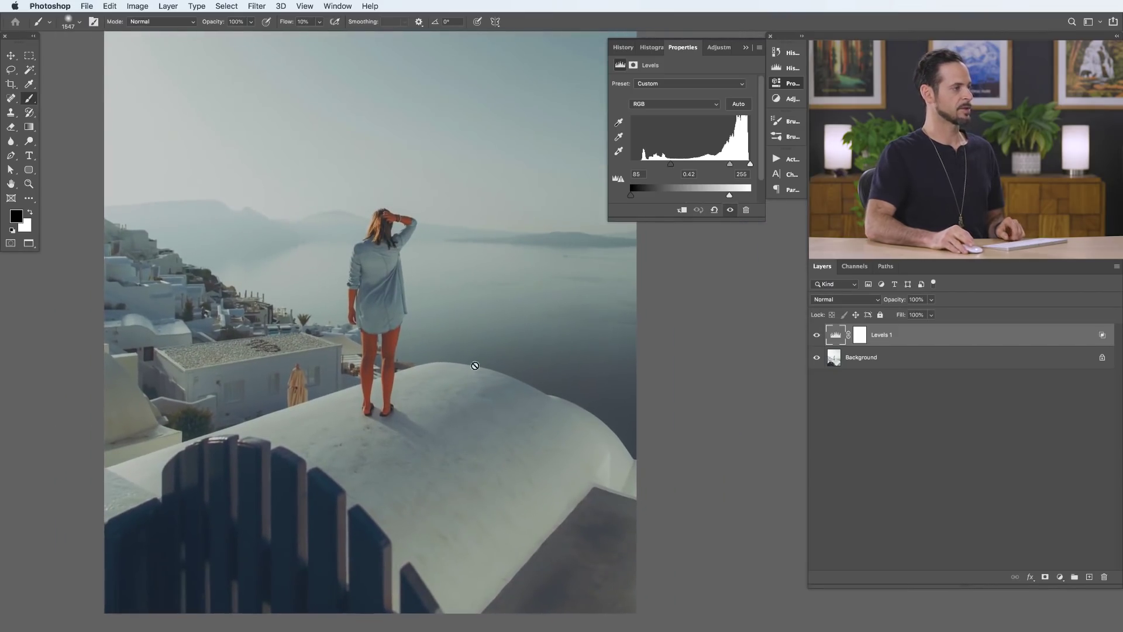